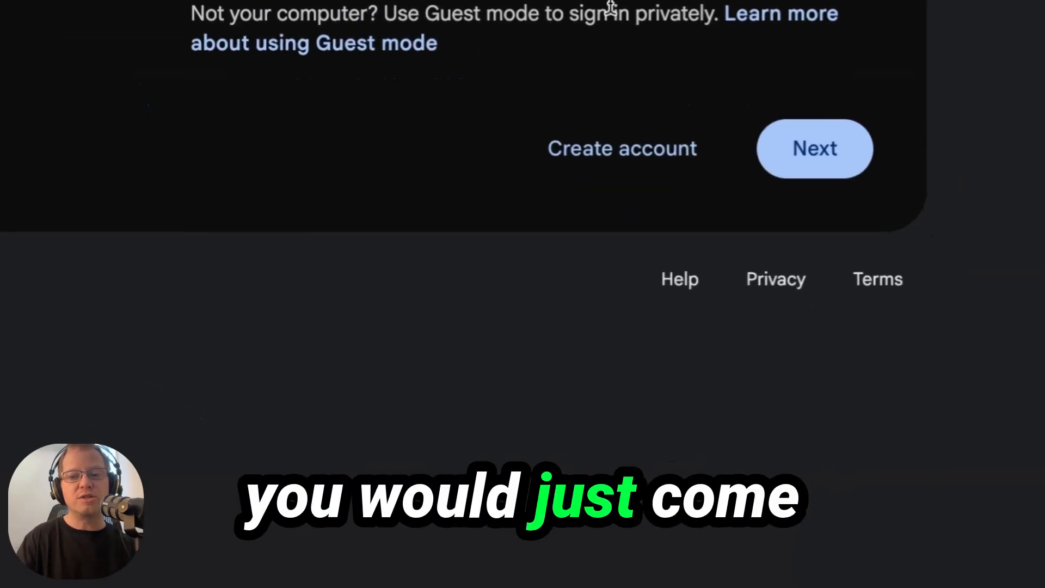
Step: Bring up the Google new-account choices, including 'For my personal use'
left_click(616, 172)
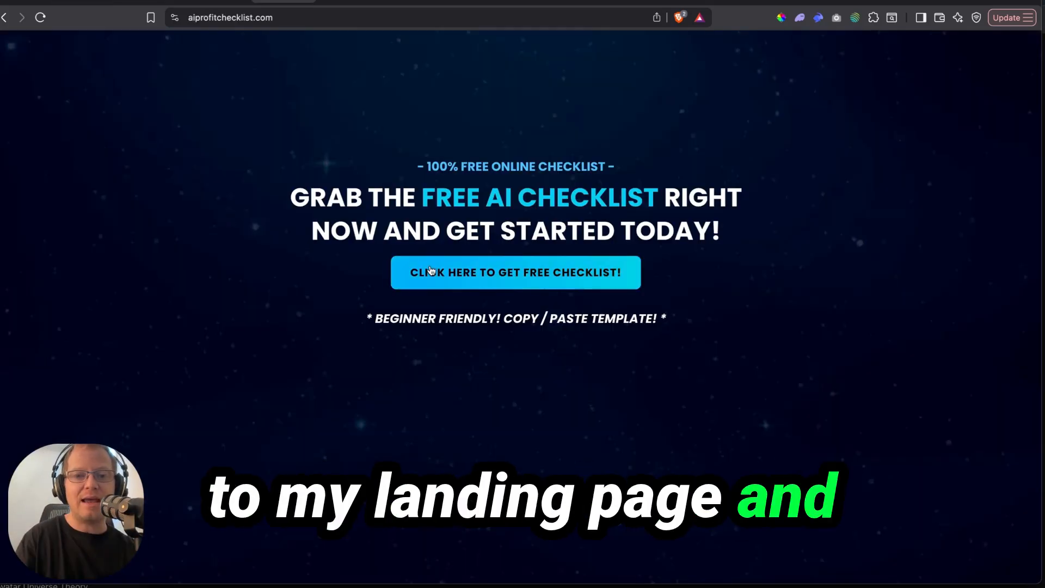
Step: Open the free AI checklist opt-in popup on aiprofitchecklist.com
left_click(431, 271)
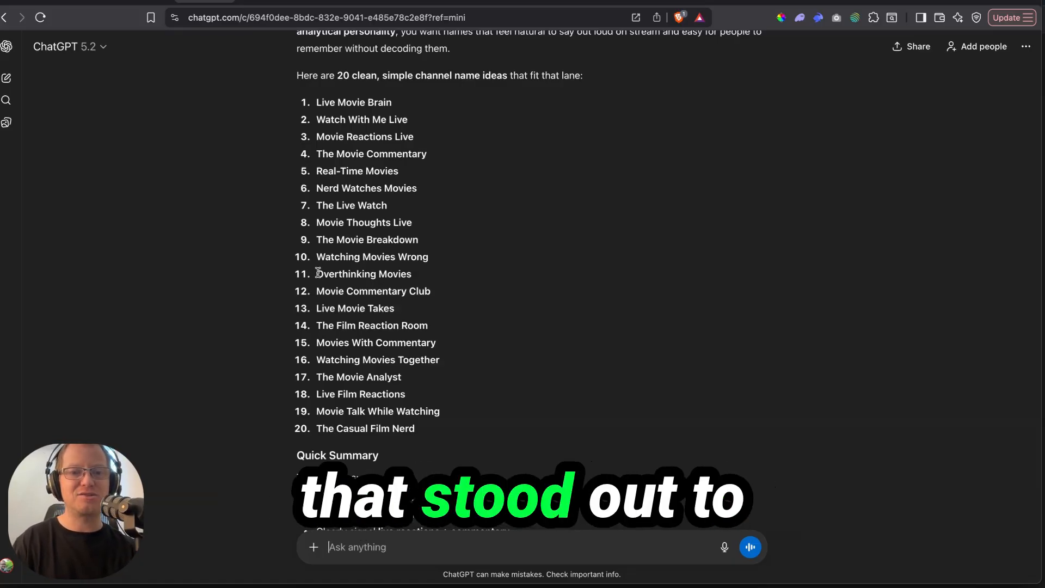
Step: Pick 'Overthinking Movies' and ask whether it also suits TV shows and YouTube series
left_click_drag(318, 273, 420, 282)
left_click(477, 285)
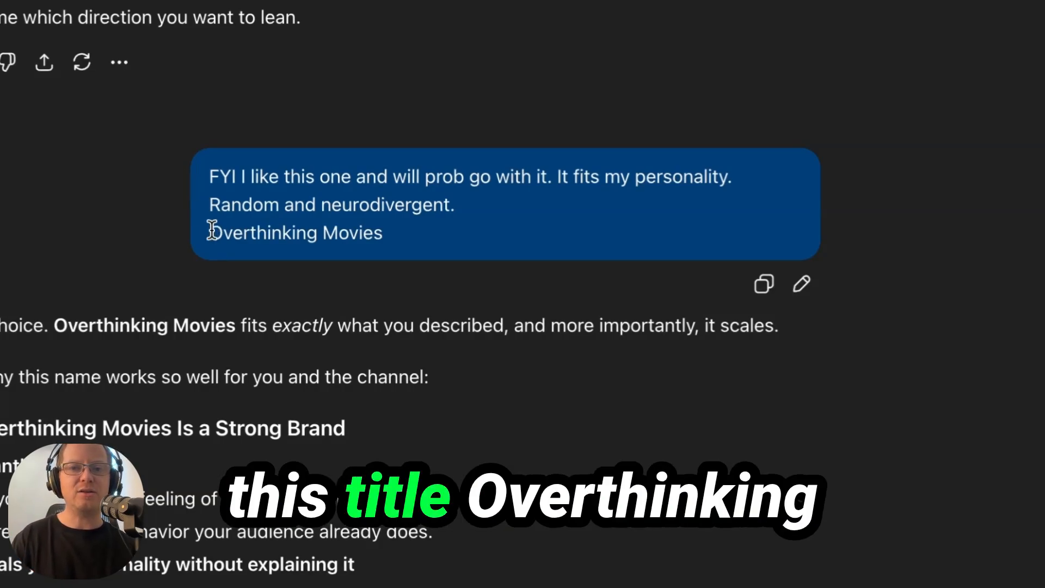
left_click_drag(212, 230, 391, 232)
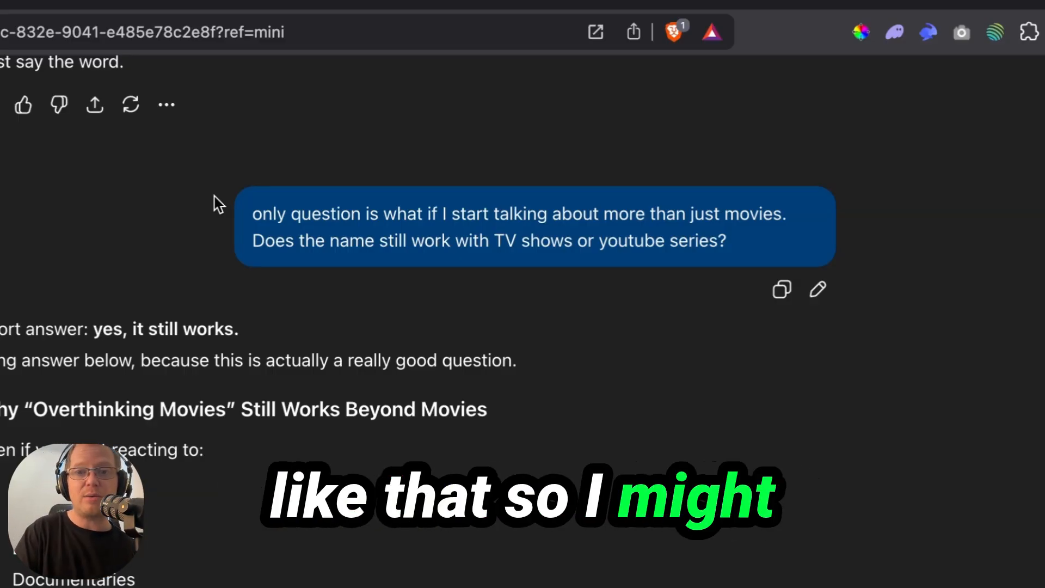
Step: Scroll through ChatGPT's full answer on the name working beyond movies
scroll(401, 327, "down", 1)
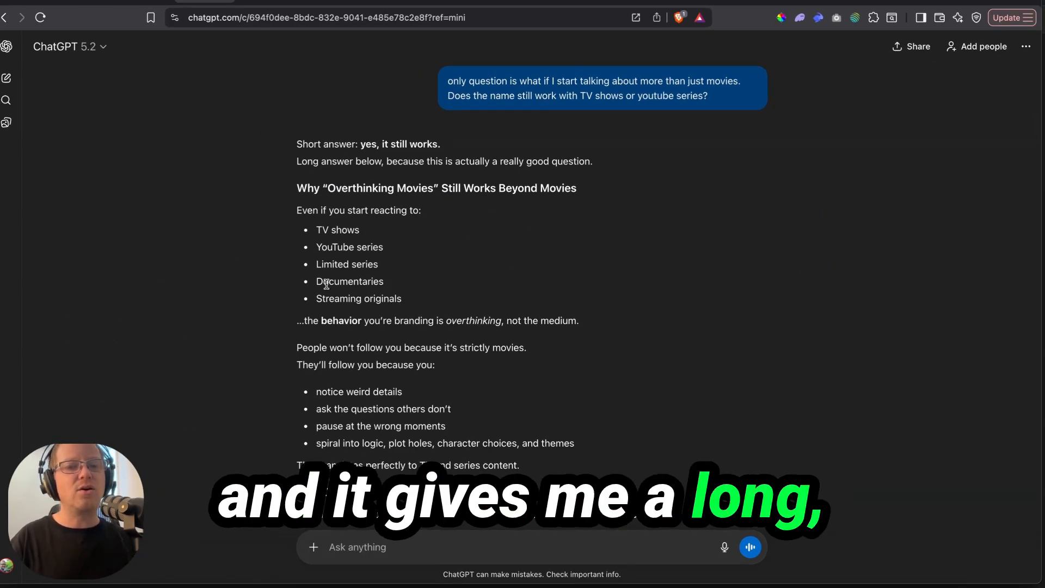
scroll(346, 410, "down", 15)
scroll(409, 419, "down", 20)
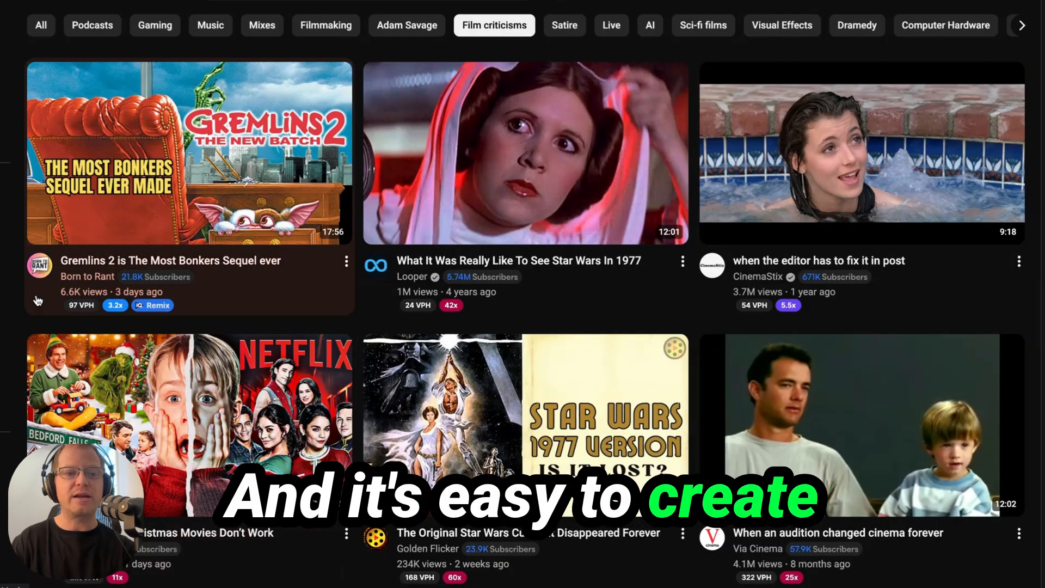
Step: Open YouTube's account Settings page from the bottom of the sidebar
scroll(71, 198, "down", 10)
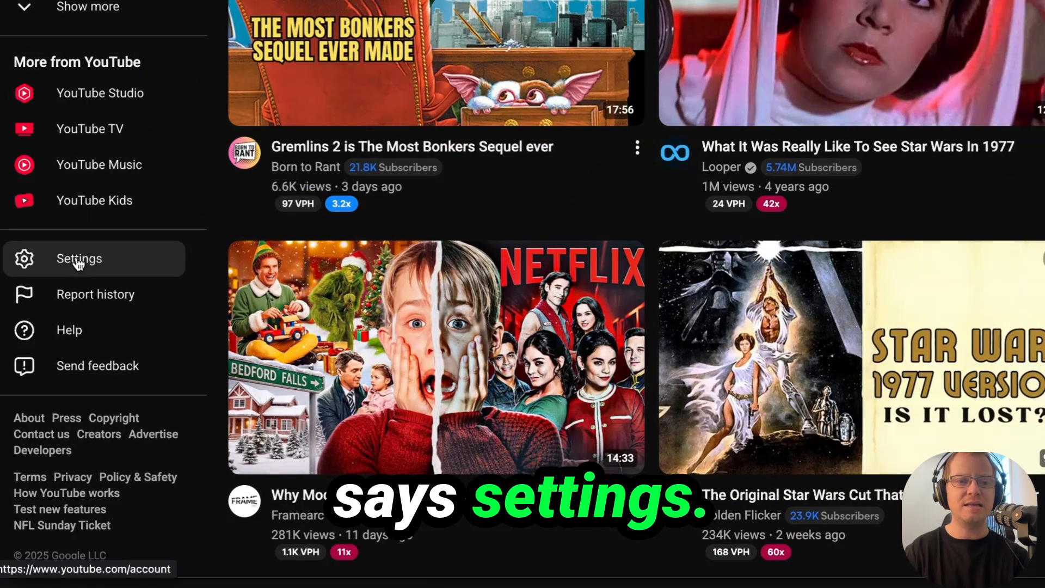
left_click(79, 263)
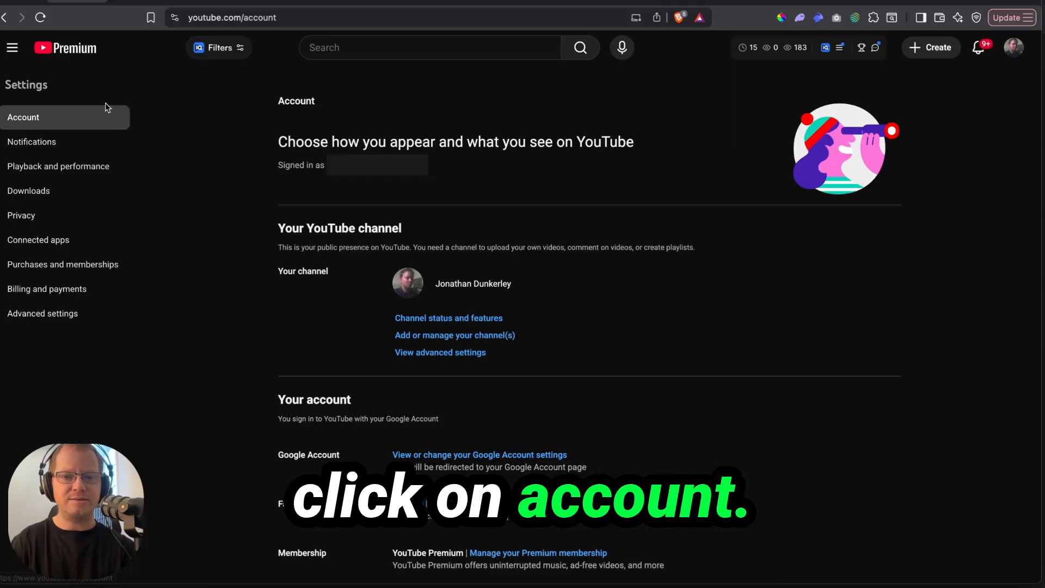
Step: Start a new channel named 'Overthink Movies' and edit its handle to match
left_click(413, 336)
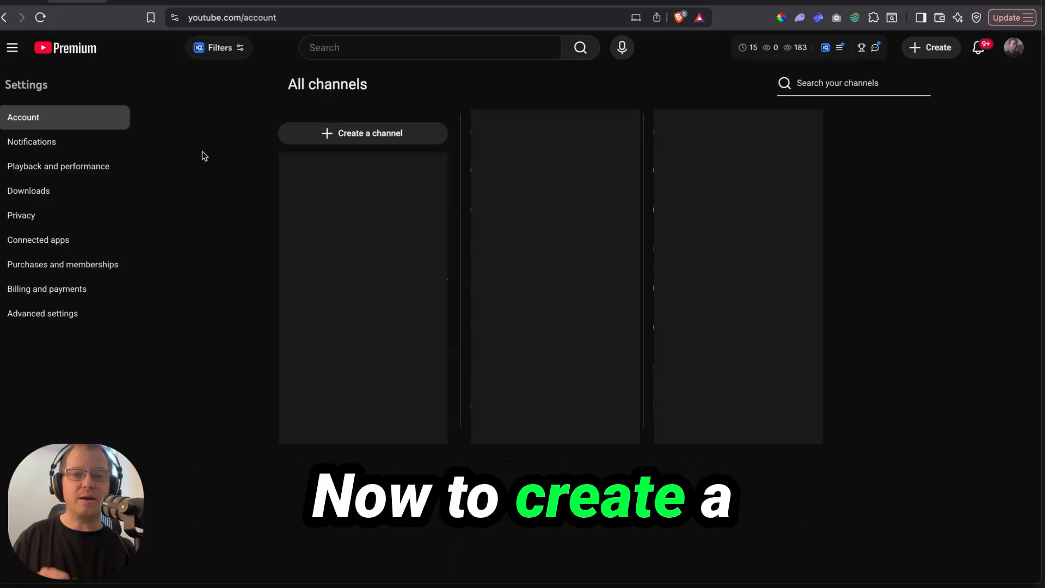
left_click(325, 134)
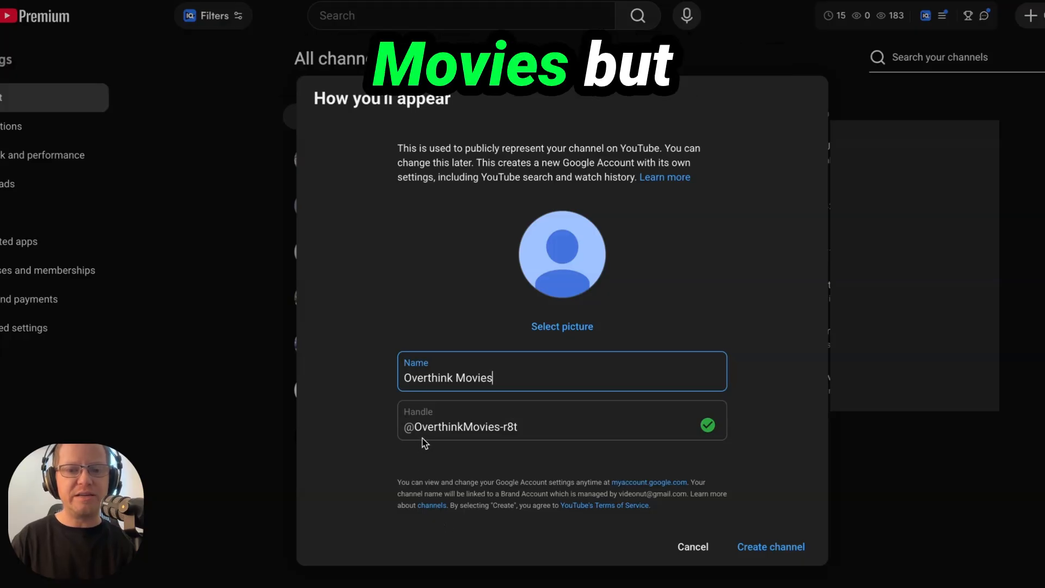
left_click(531, 428)
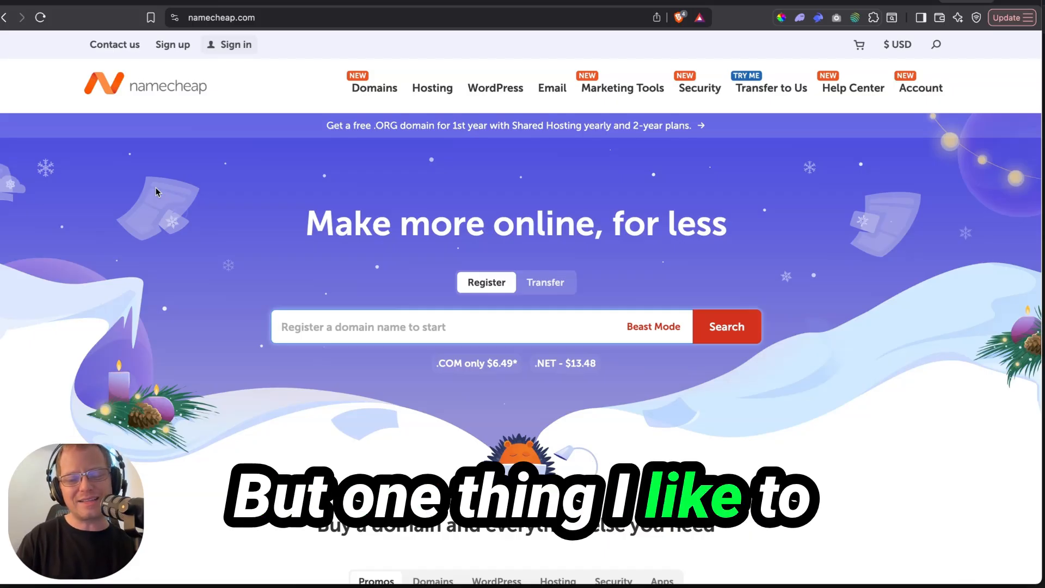
Step: Search Namecheap for OverthinkingTheMovies.com to check whether the domain is available
type("OverthinkingTheMovies")
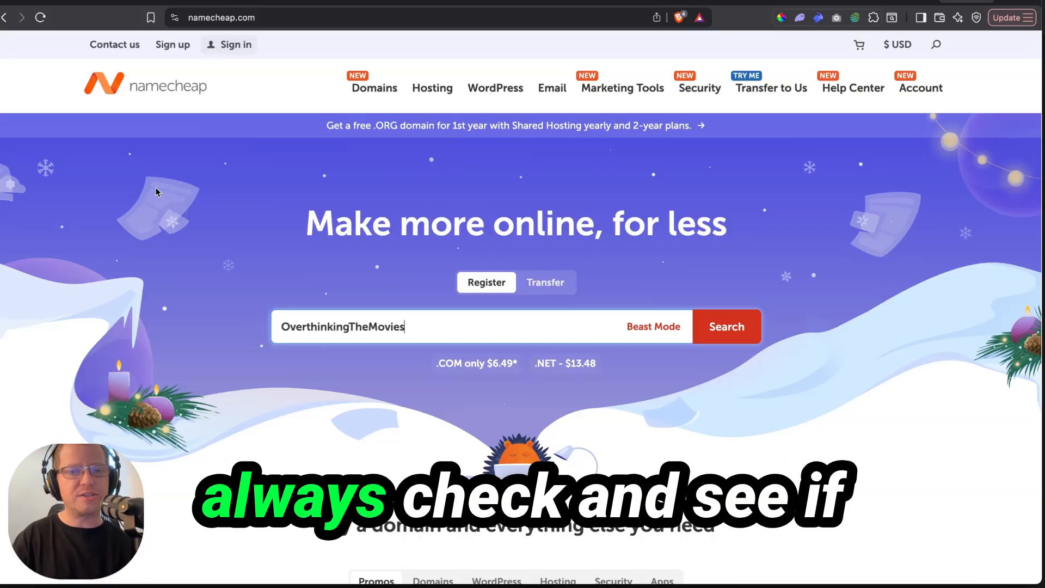
type(".com")
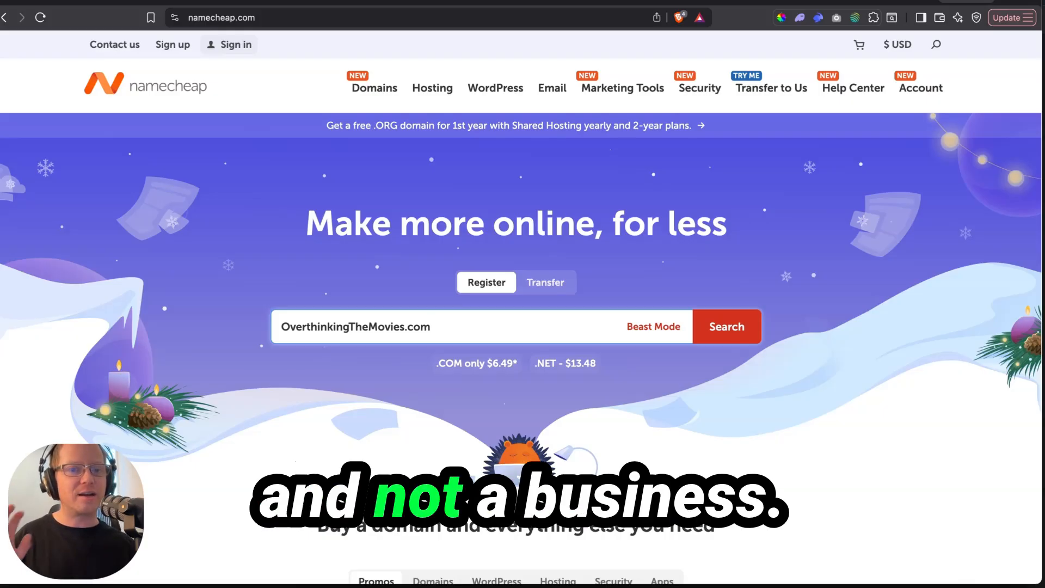
key("Return")
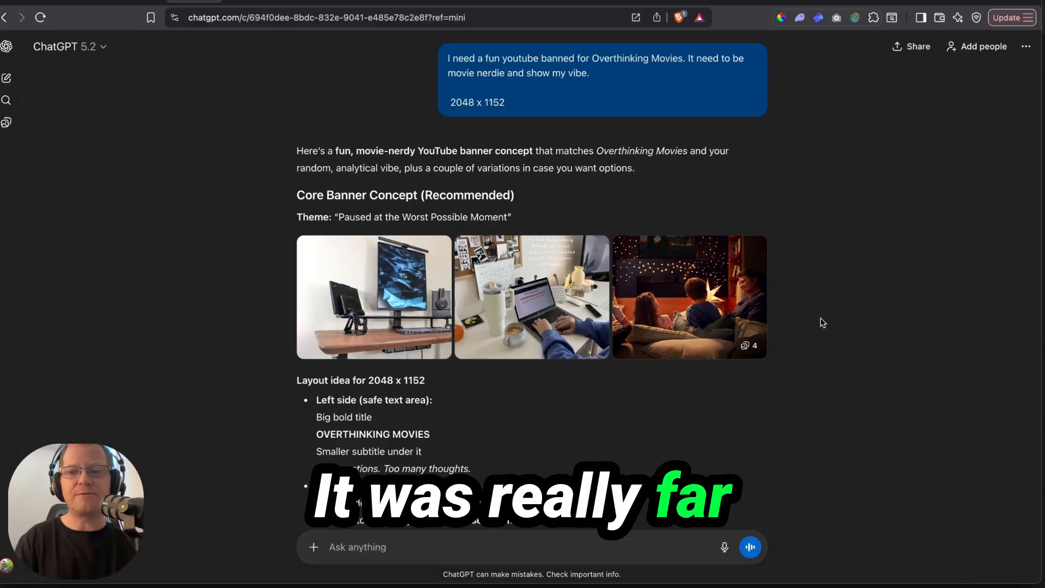
Step: Select and copy the FINAL IMAGE GENERATION PROMPT for the film-collage banner
scroll(792, 321, "down", 3)
scroll(795, 327, "down", 10)
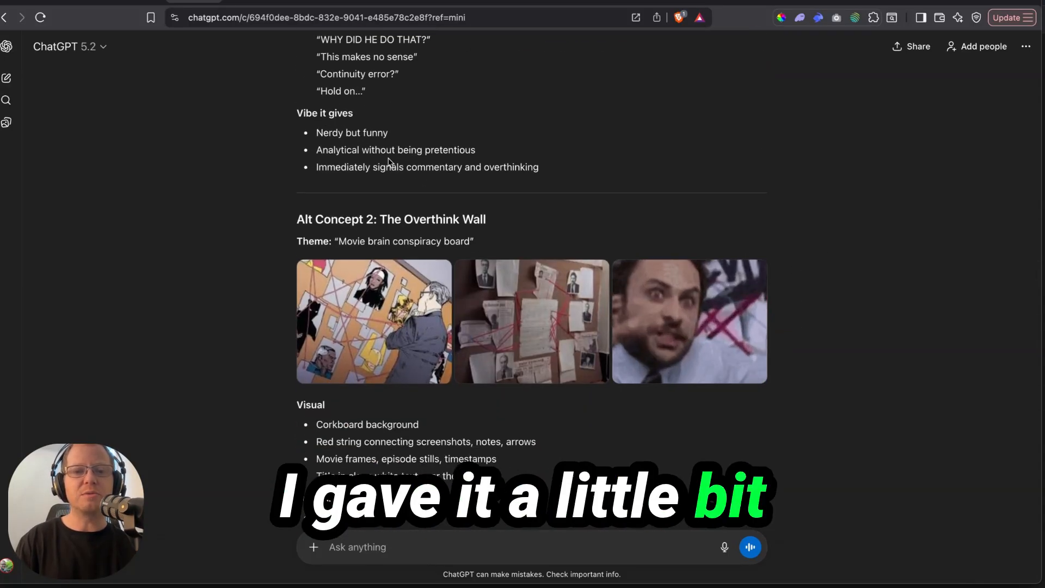
scroll(339, 533, "down", 15)
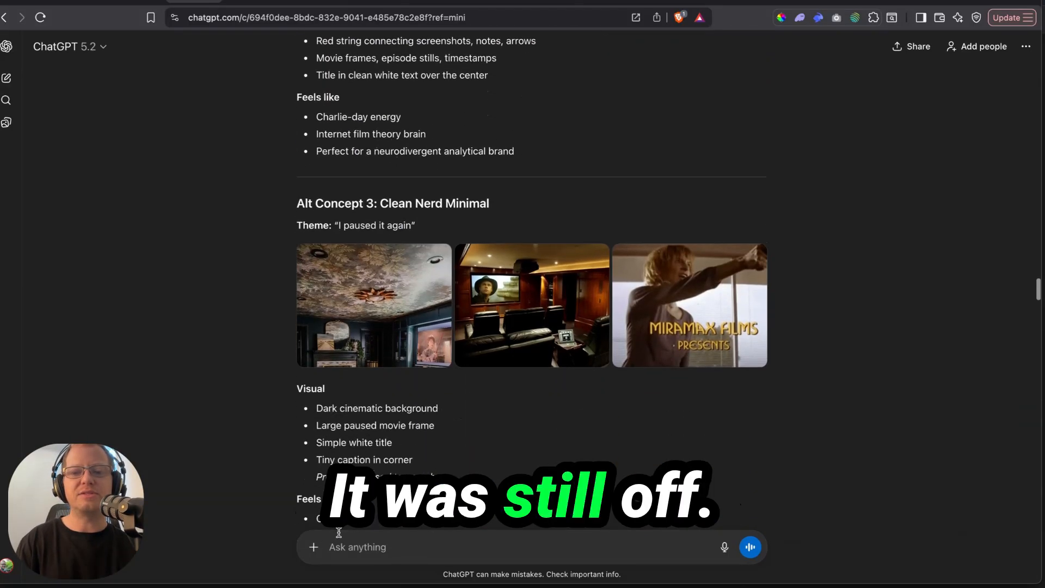
scroll(338, 533, "down", 12)
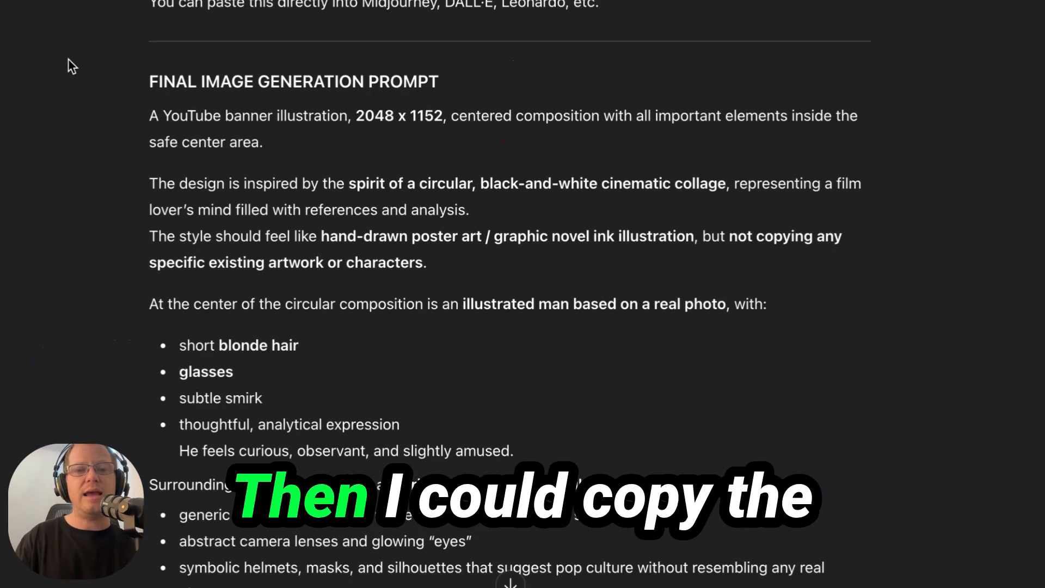
left_click_drag(191, 122, 385, 355)
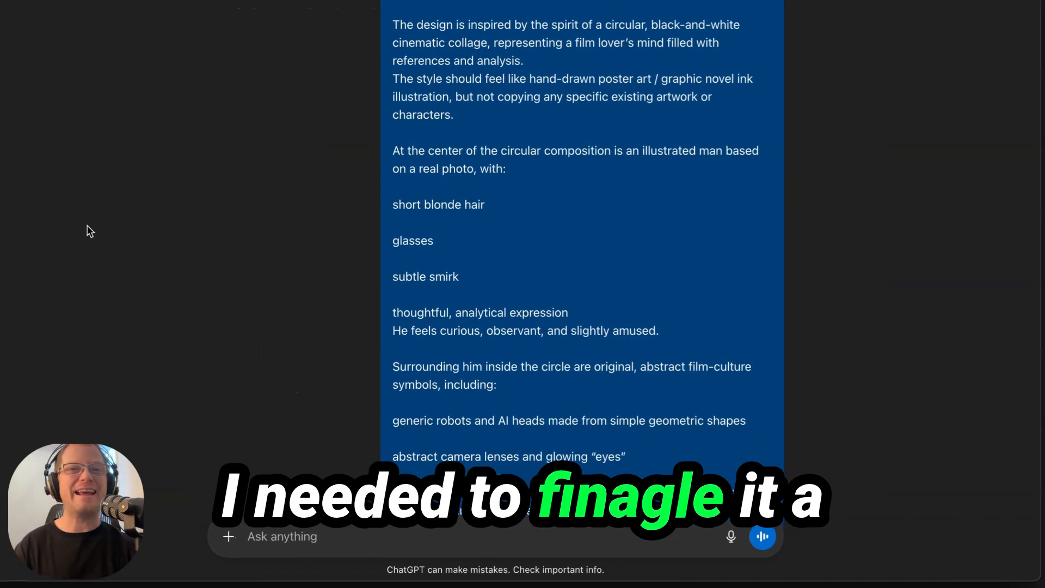
scroll(89, 231, "down", 15)
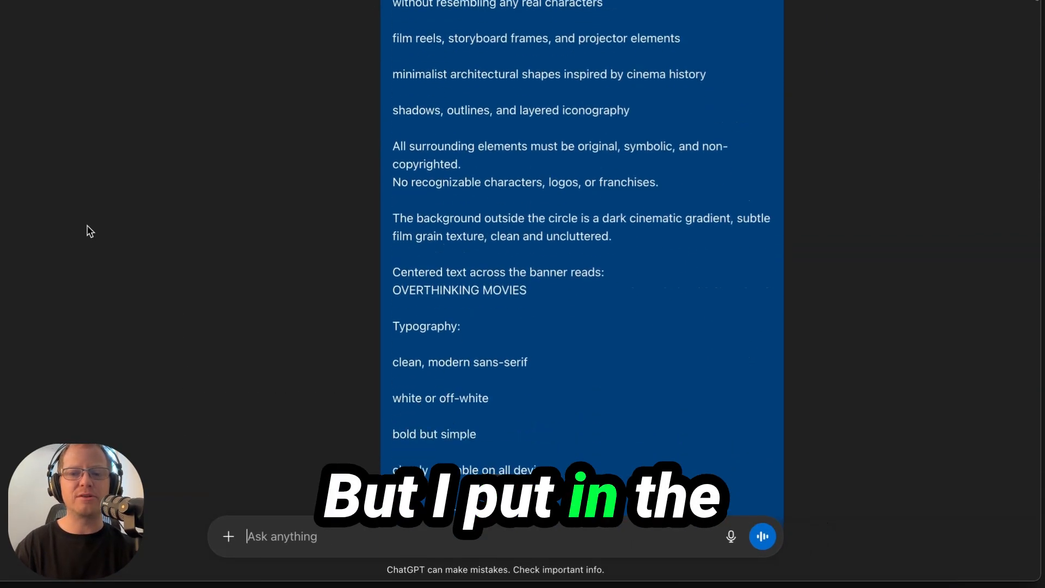
scroll(90, 232, "down", 4)
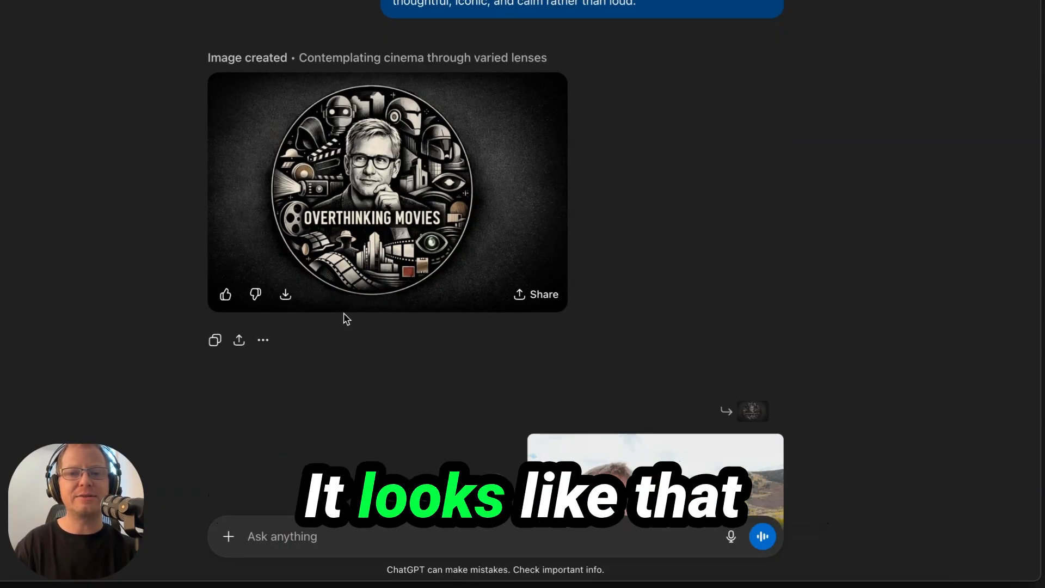
scroll(731, 330, "down", 6)
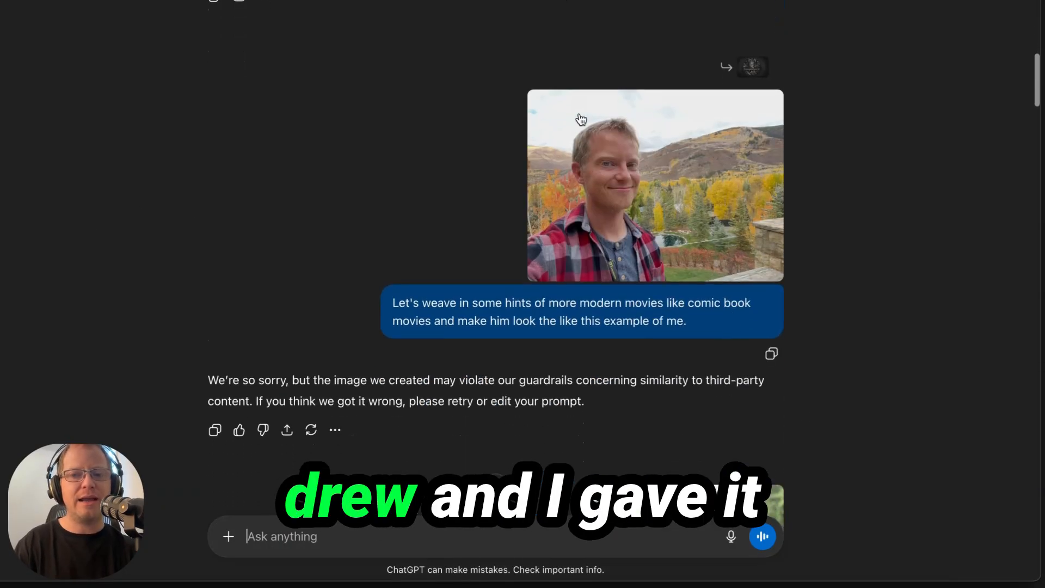
scroll(337, 98, "up", 3)
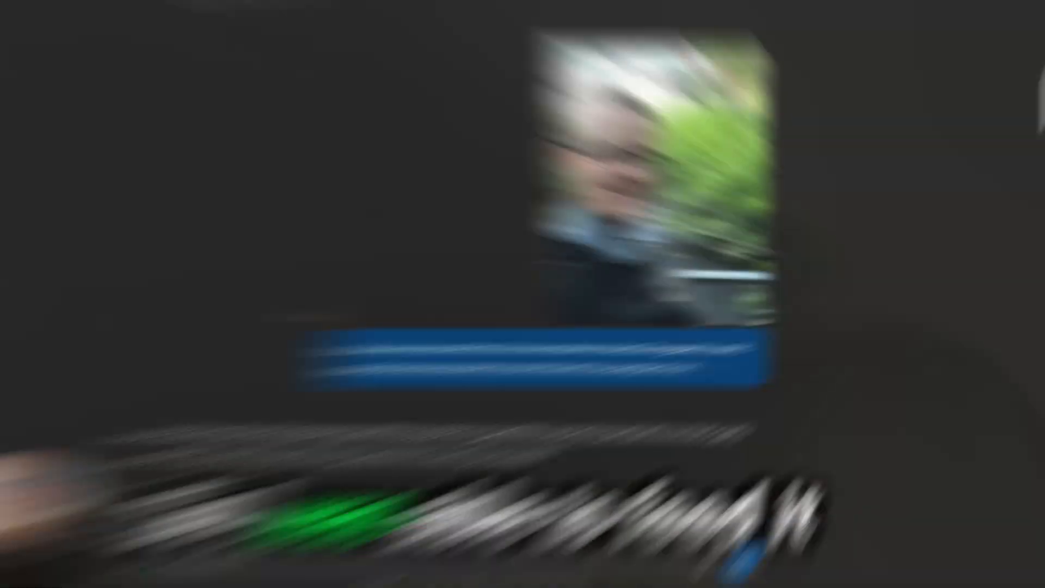
scroll(361, 310, "down", 15)
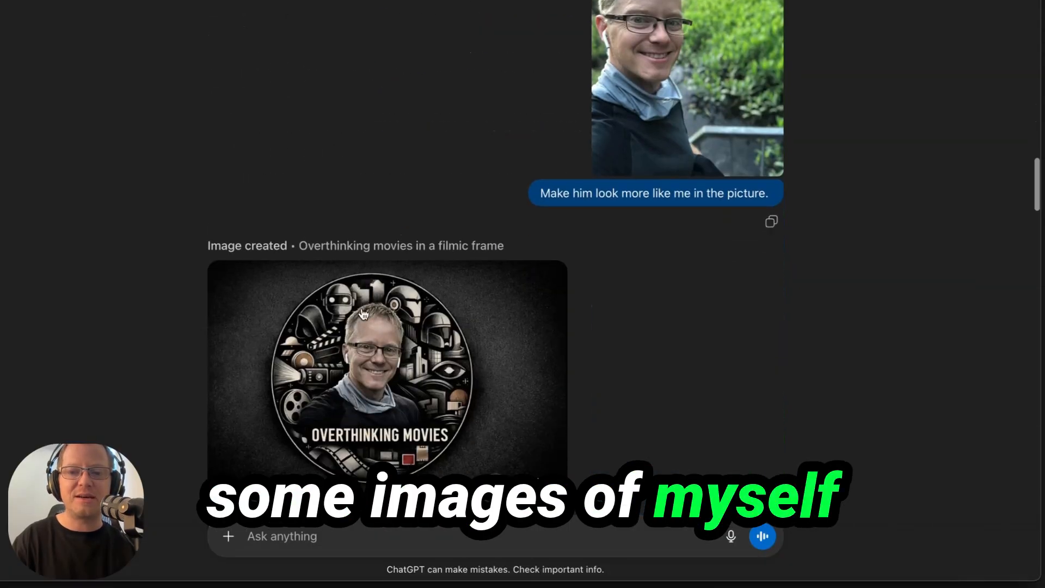
scroll(362, 312, "down", 5)
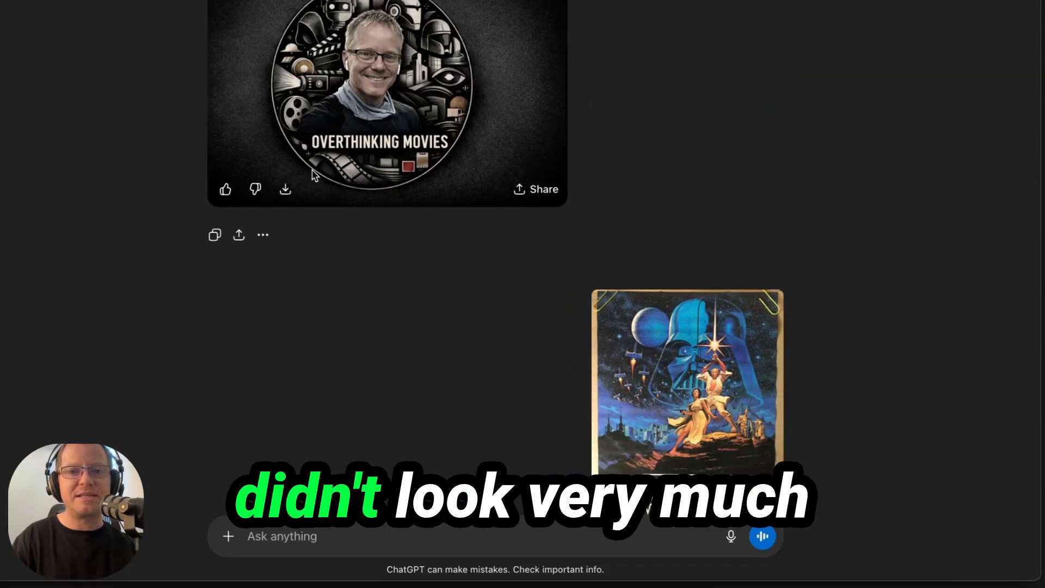
scroll(522, 262, "down", 10)
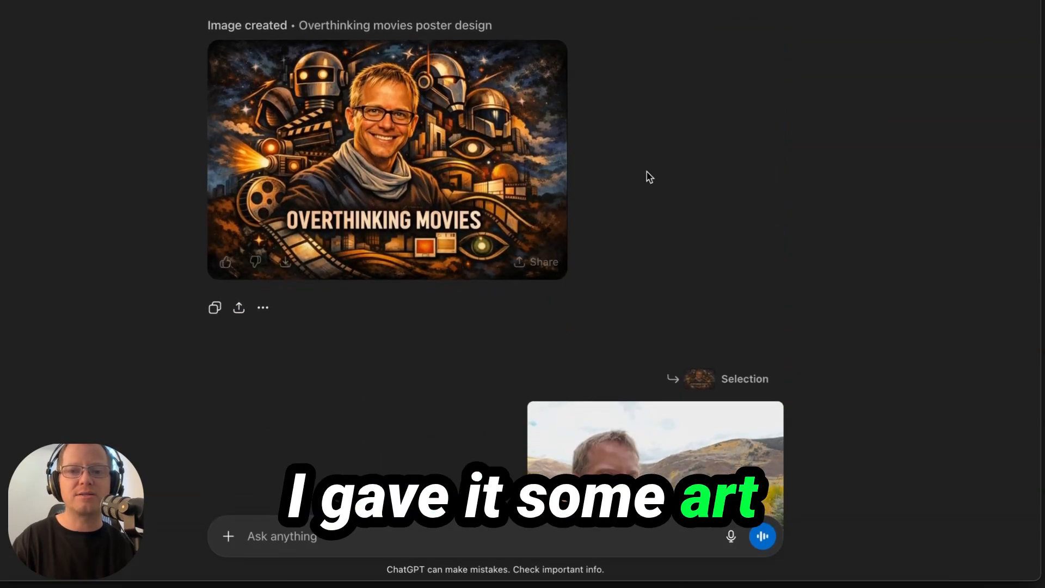
scroll(650, 177, "down", 15)
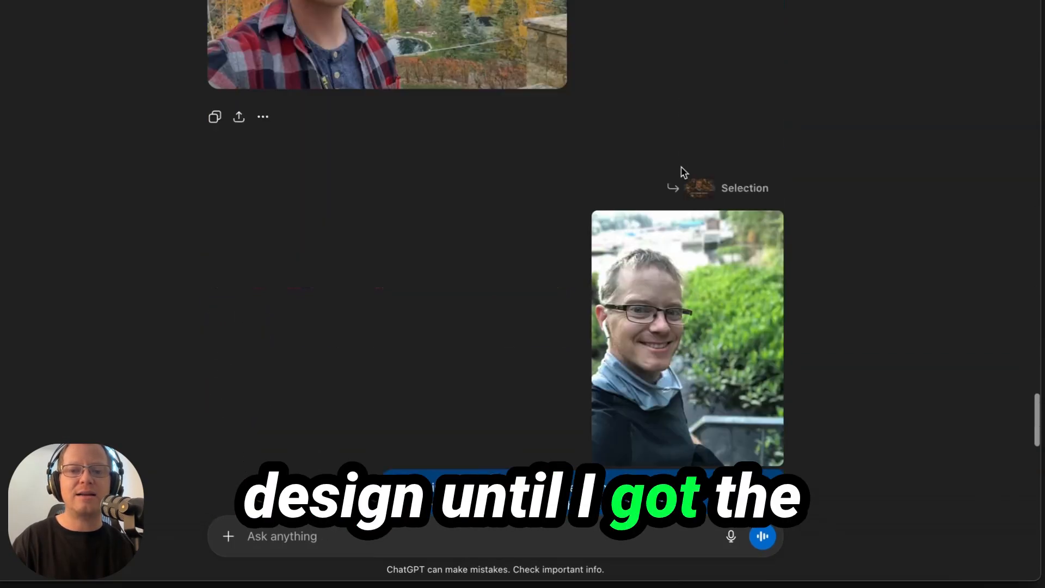
scroll(684, 172, "down", 20)
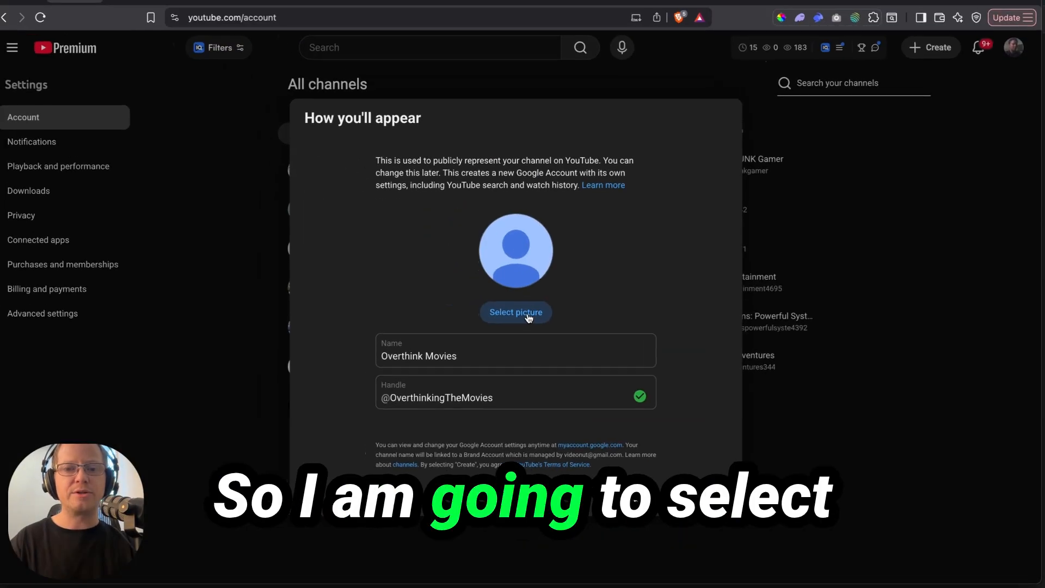
Step: Choose the generated futuristic film-themed portrait as the new channel's picture
left_click(528, 317)
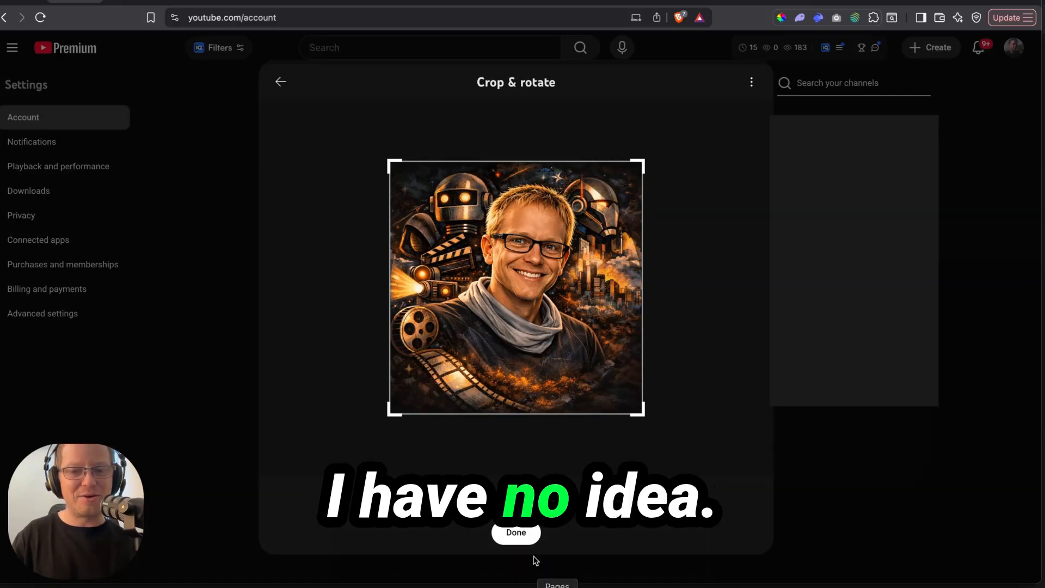
Step: Trim the portrait's crop slightly from the top-left and apply it as the profile picture
left_click_drag(644, 414, 760, 537)
mouse_move(390, 162)
left_mouse_down()
mouse_move(471, 250)
mouse_move(381, 158)
left_mouse_up()
left_click(511, 537)
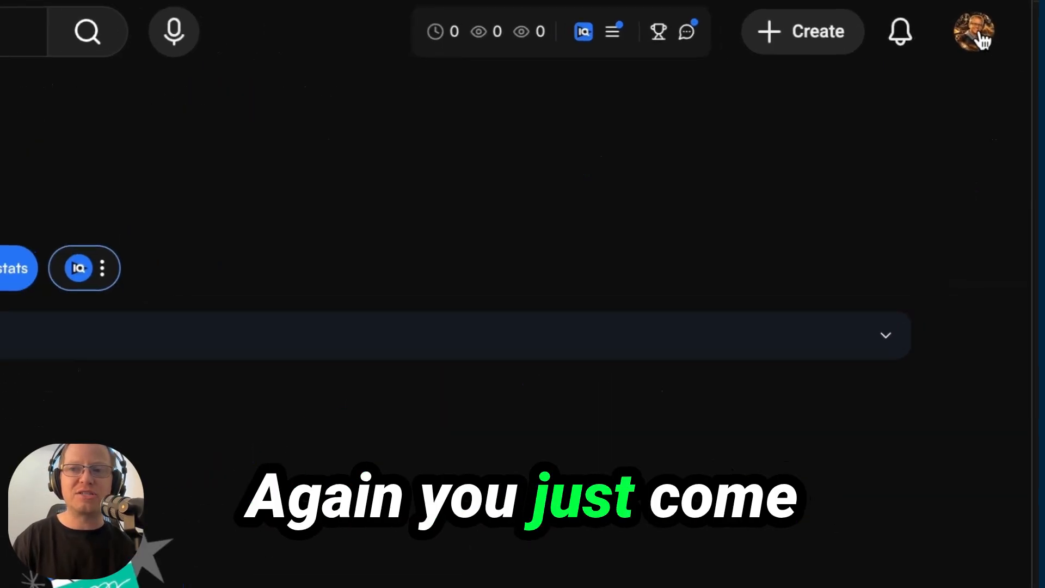
Step: Go from the YouTube account menu into YouTube Studio for the Overthinking Movies channel
left_click(980, 35)
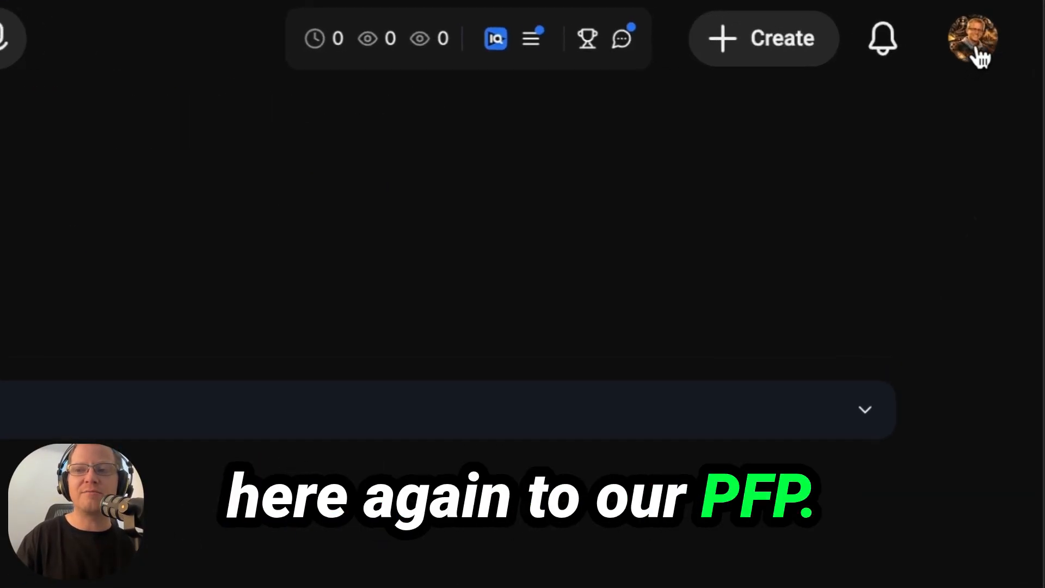
left_click(976, 48)
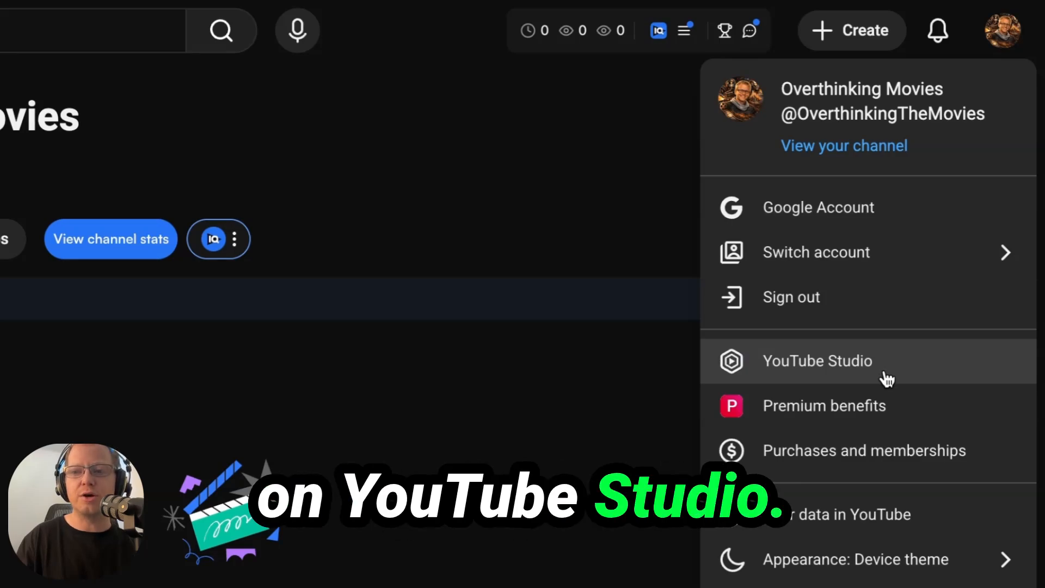
left_click(886, 375)
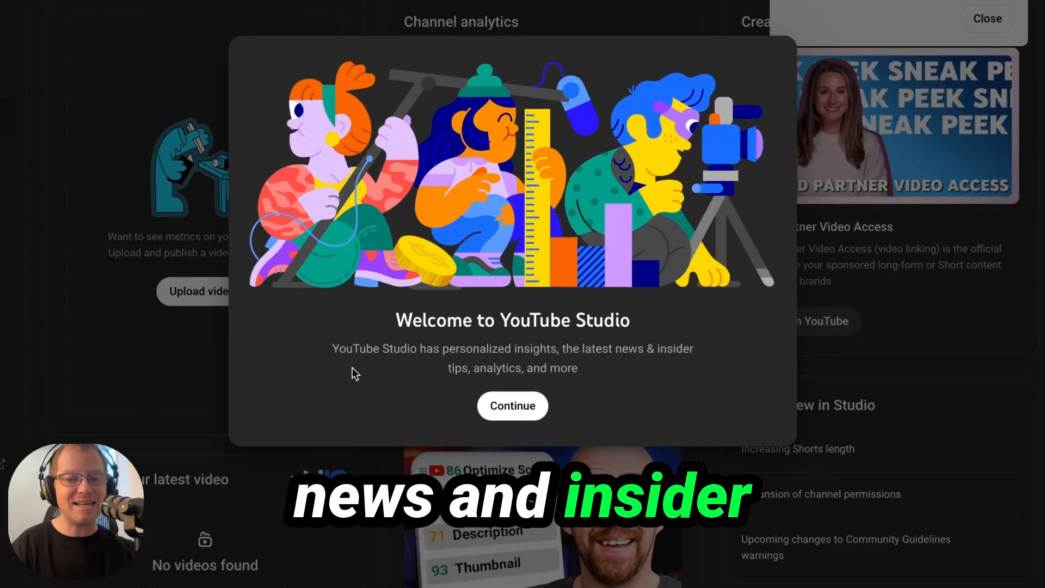
Step: Dismiss the Studio welcome dialog and Ask Studio tip, then go to Customization
left_click(507, 407)
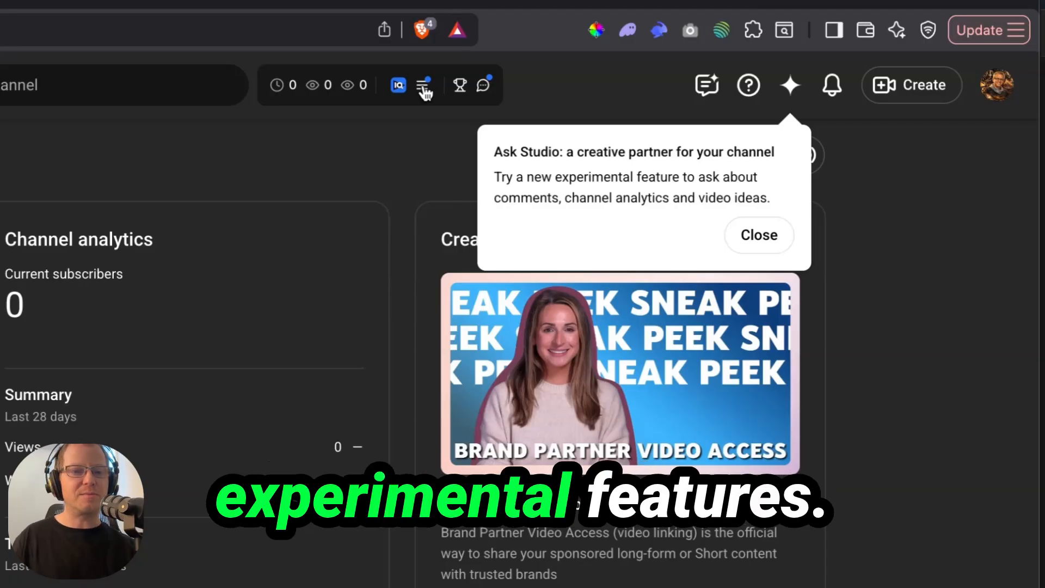
left_click(767, 237)
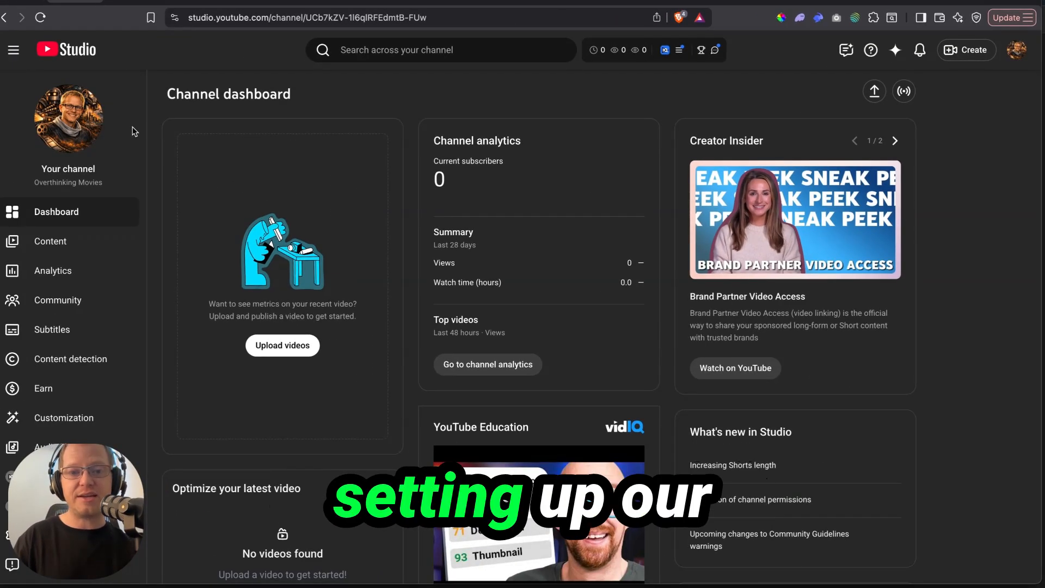
scroll(129, 147, "down", 1)
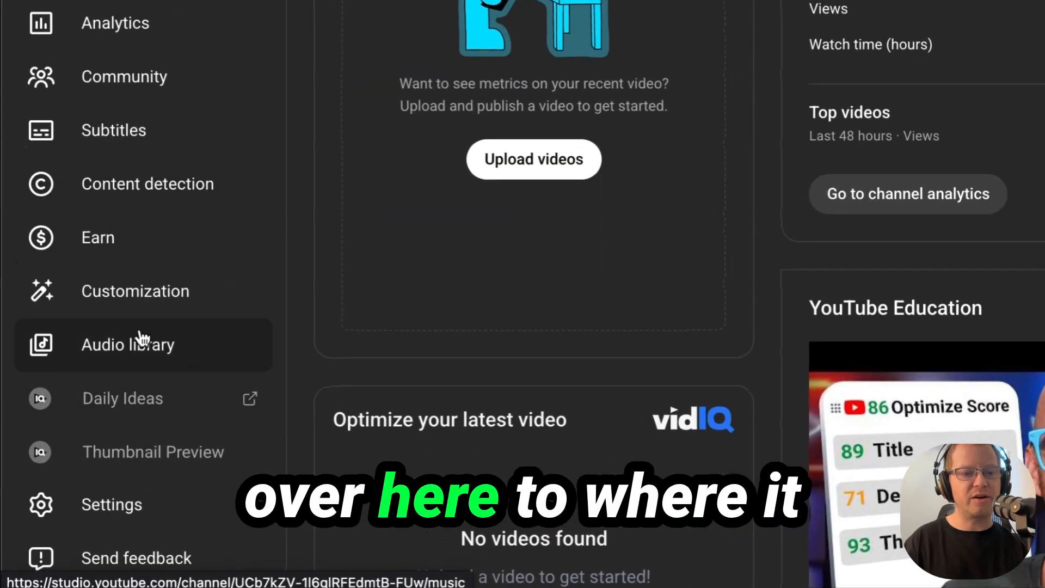
left_click(105, 314)
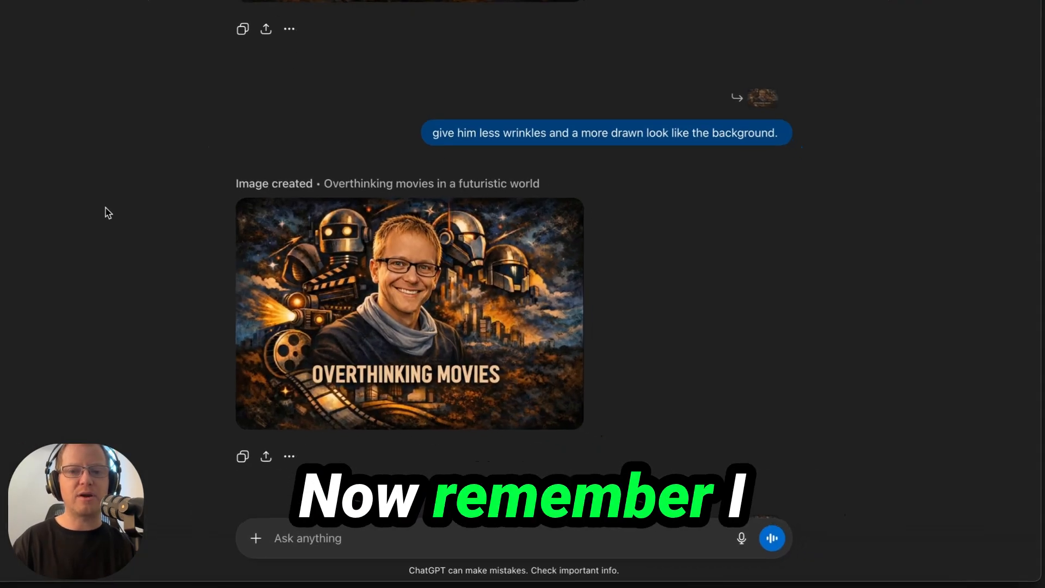
scroll(760, 332, "down", 10)
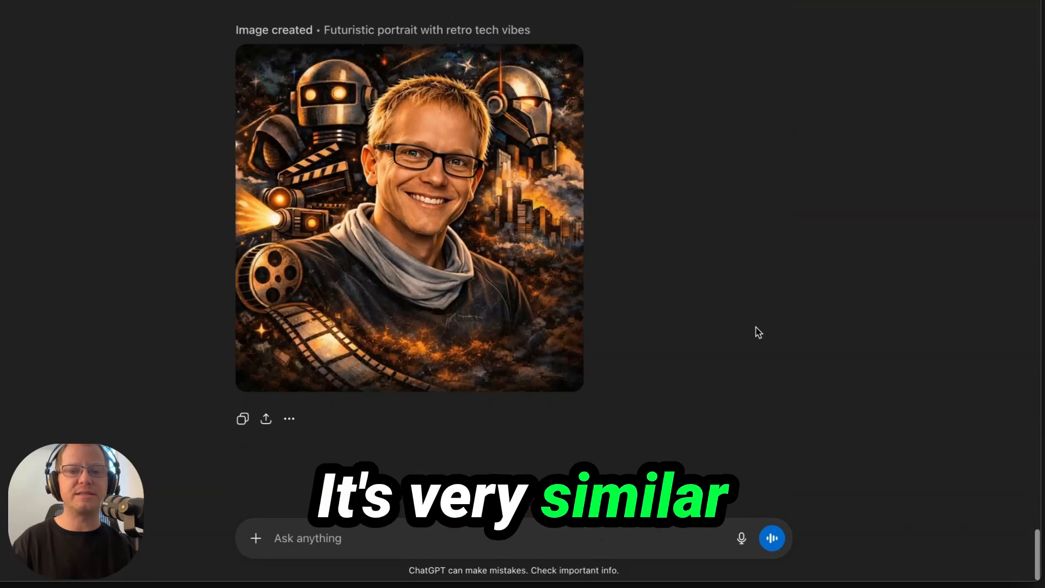
scroll(684, 40, "up", 10)
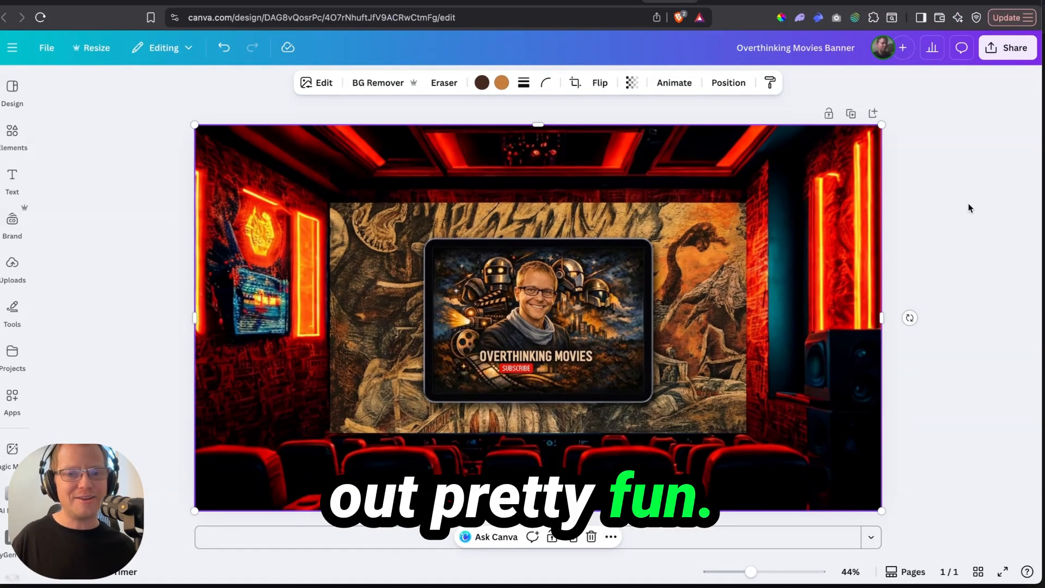
Step: In Canva, move the cinema background aside to view its editing options, then restore it to fill the page
left_click(969, 208)
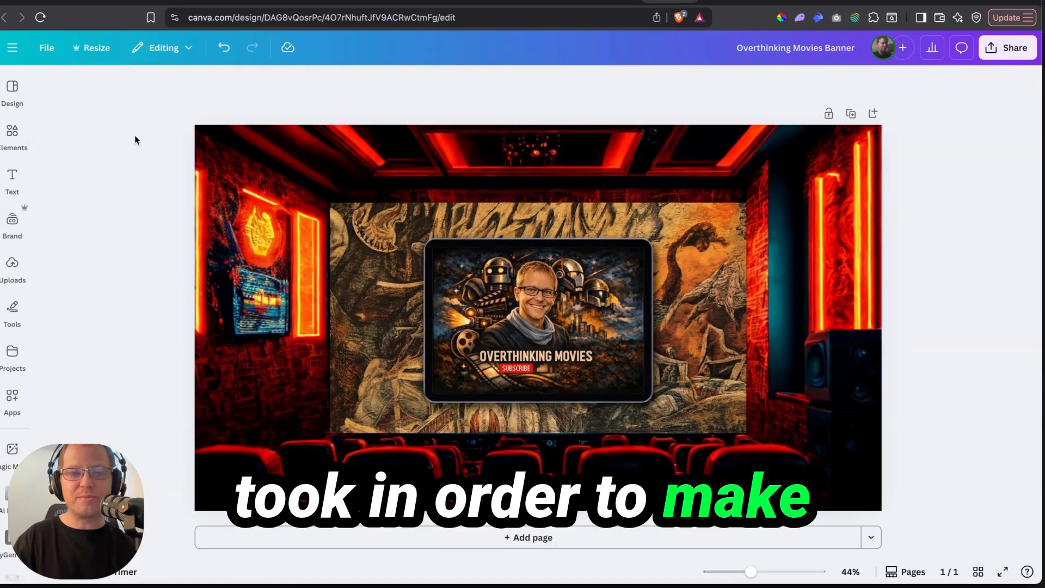
left_click(281, 166)
left_click_drag(282, 165, 279, 397)
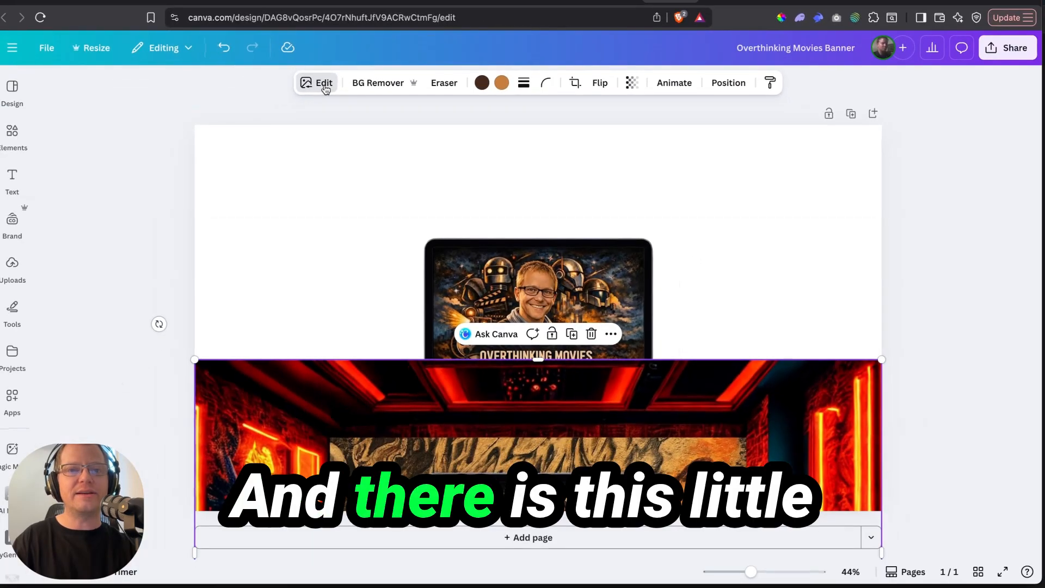
left_click(248, 143)
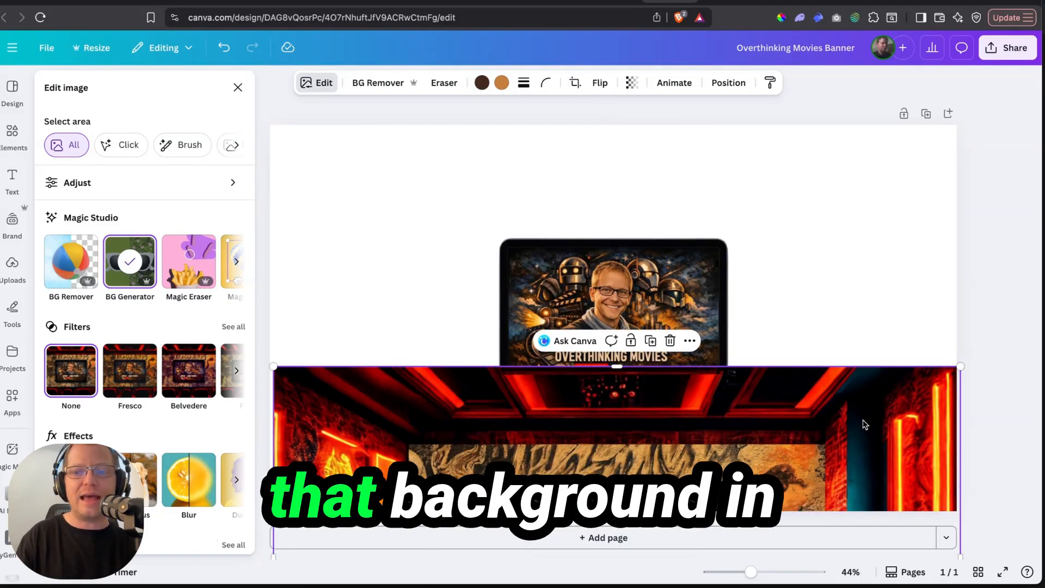
left_click_drag(867, 417, 862, 173)
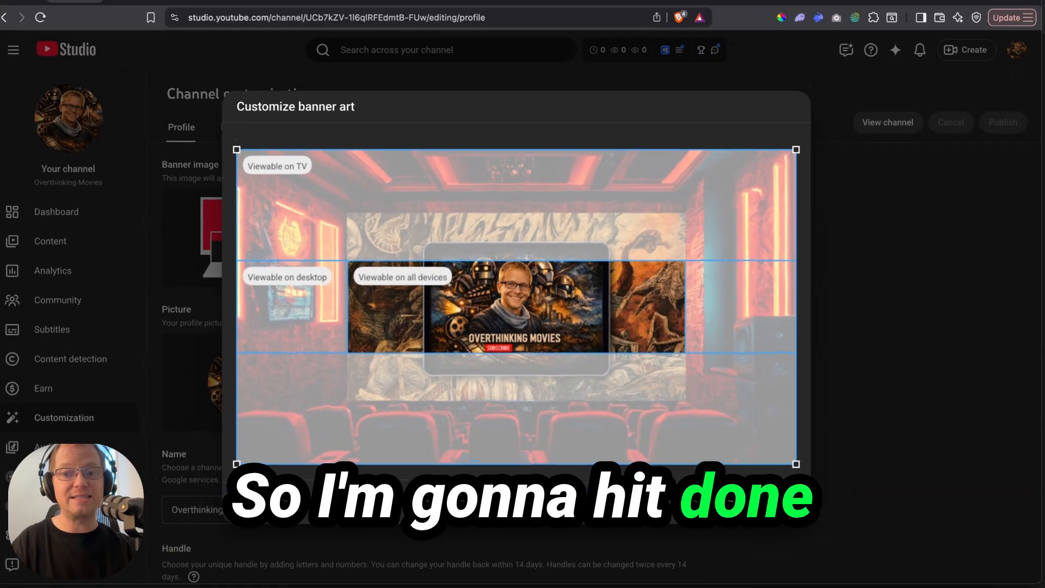
Step: Apply the cinema banner crop and start adding pronouns to the channel profile
left_click(845, 501)
scroll(746, 333, "down", 5)
scroll(746, 333, "down", 3)
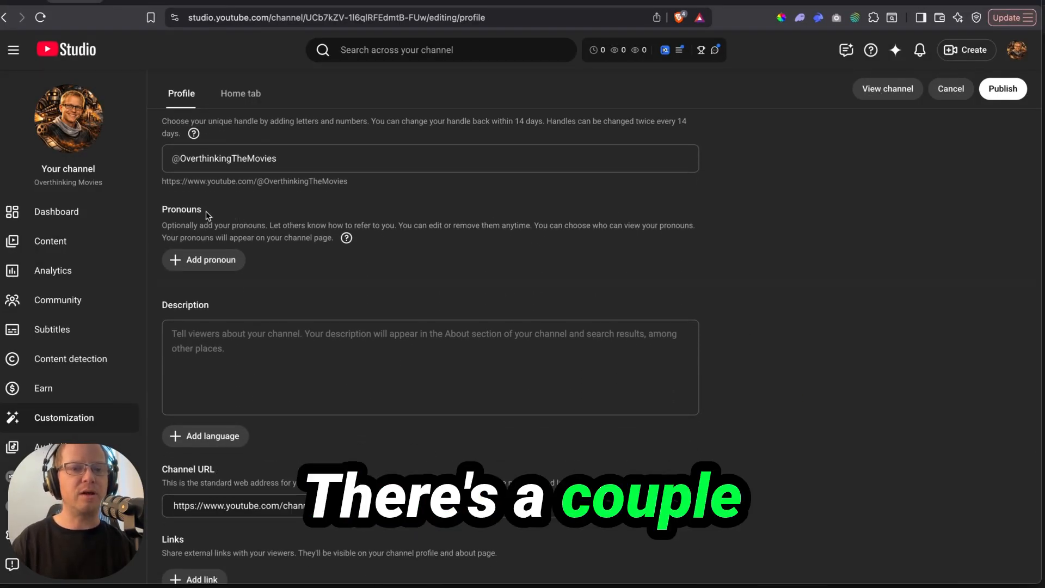
left_click(208, 260)
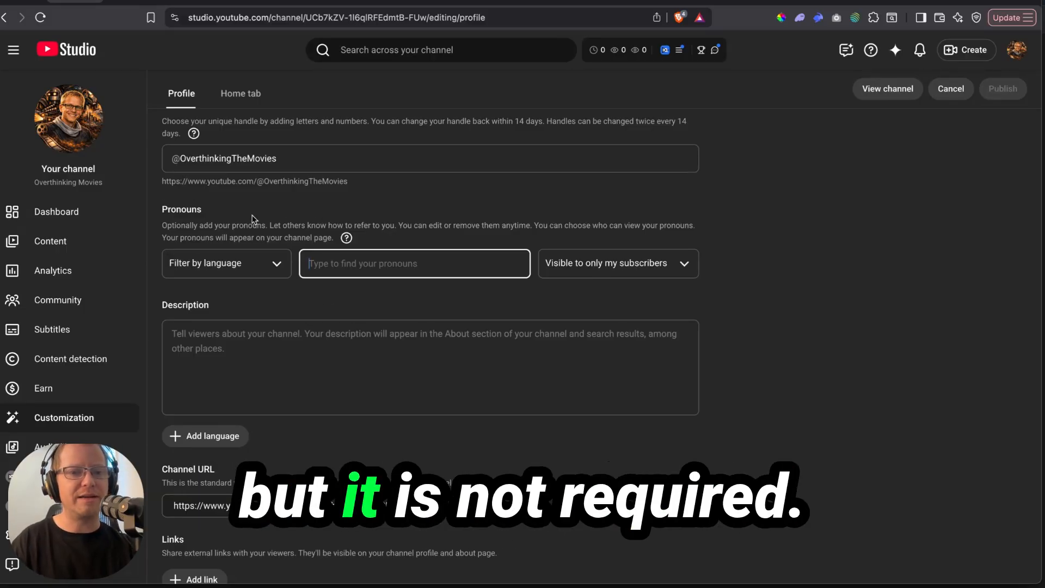
scroll(375, 326, "down", 3)
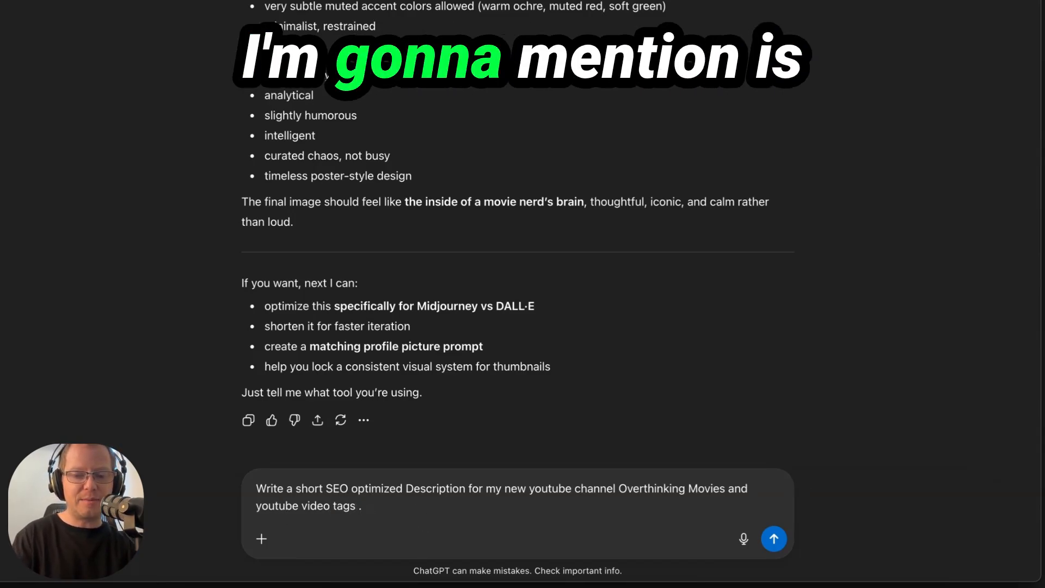
Step: Ask ChatGPT for a description under 500 characters about nerdy movie and media reactions, and select it
type("(500 character or less SEO optimized")
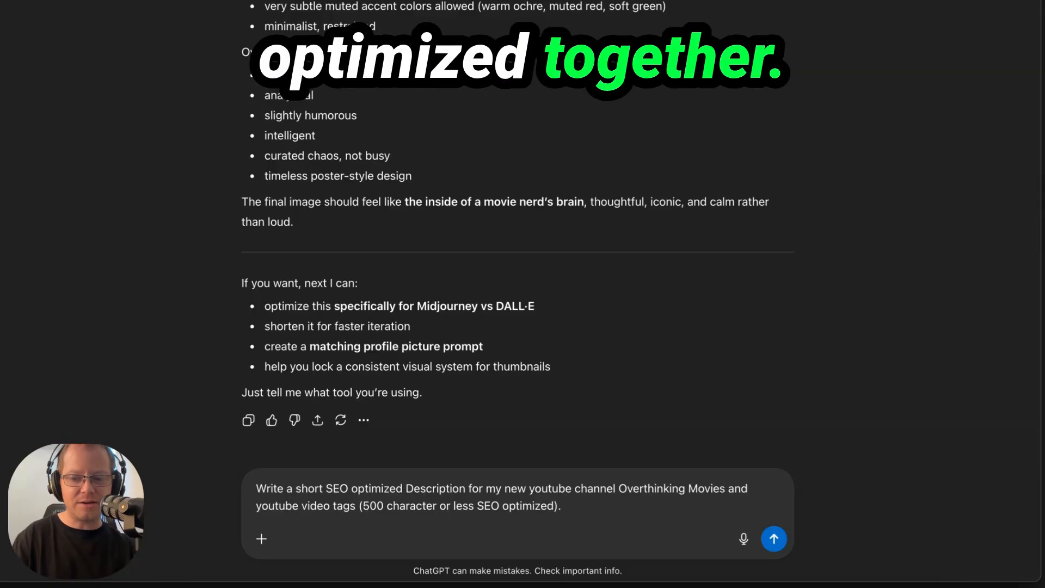
key("Return")
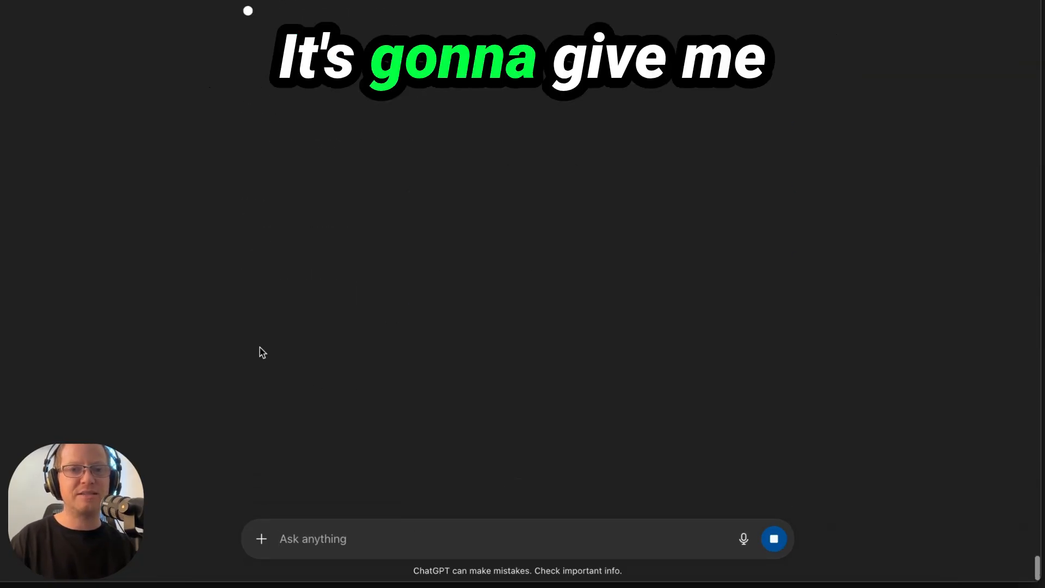
type("It's")
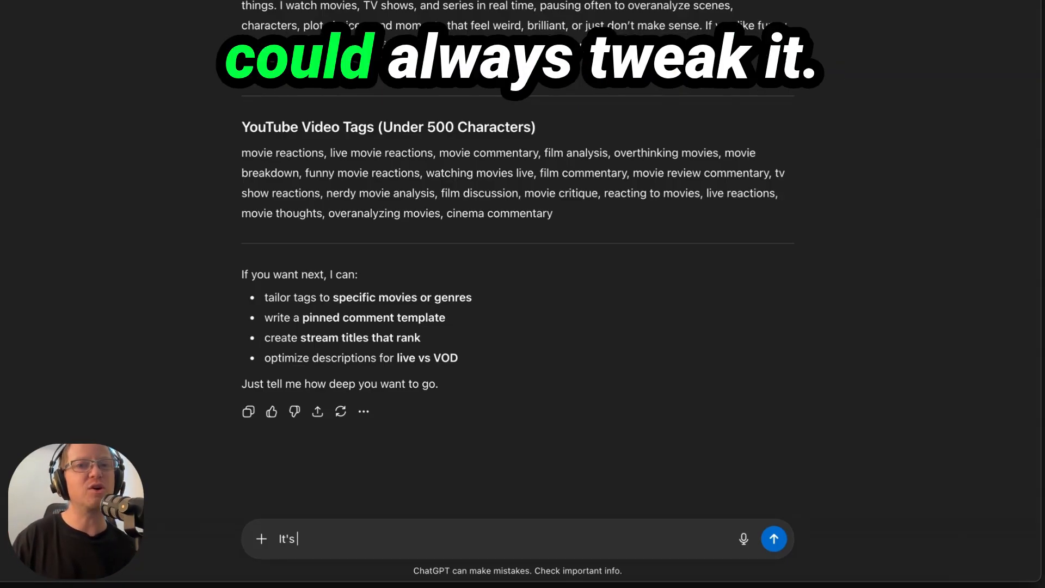
type("more about nerdie movie and other kinds of media reactions and reviews.")
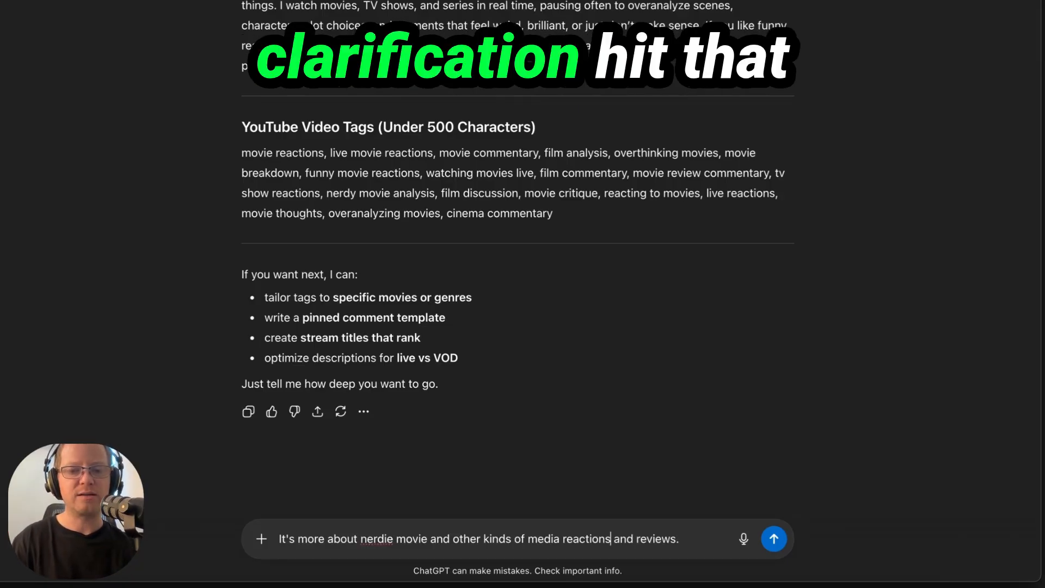
key("Return")
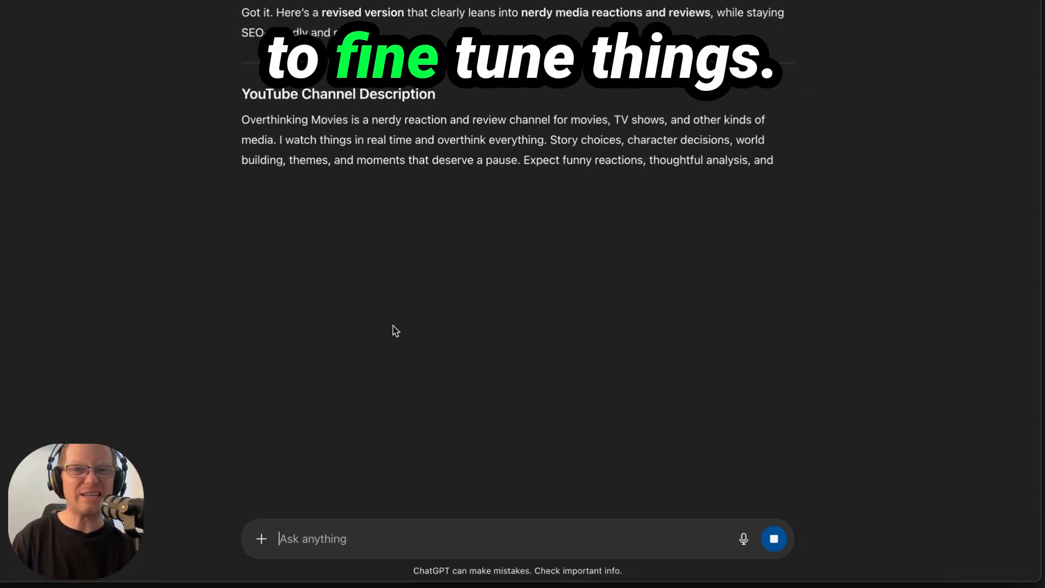
left_click_drag(241, 119, 664, 183)
key("super+c")
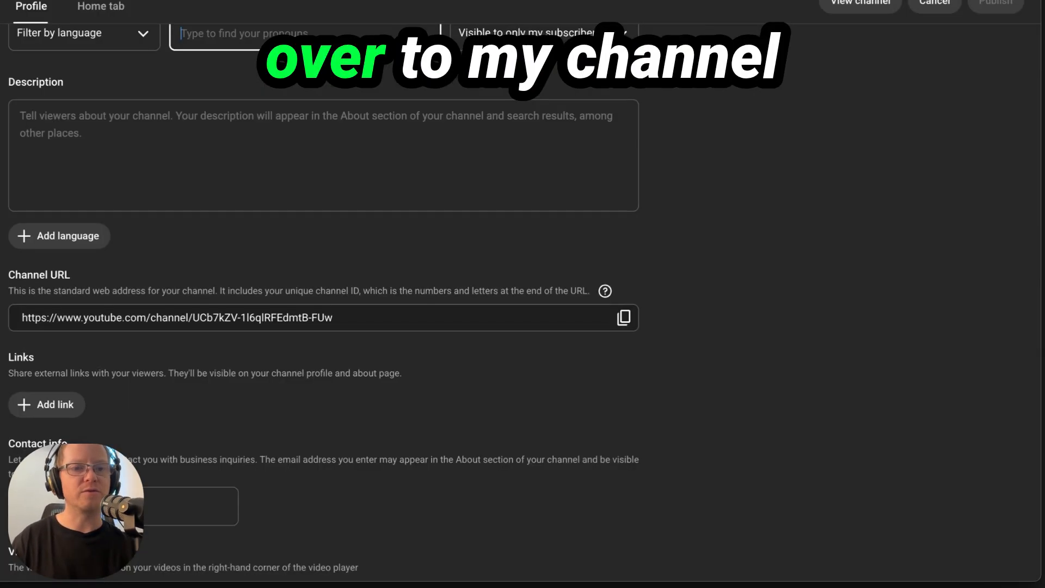
Step: Paste the ChatGPT description into the channel Description field and publish the profile
left_click(72, 164)
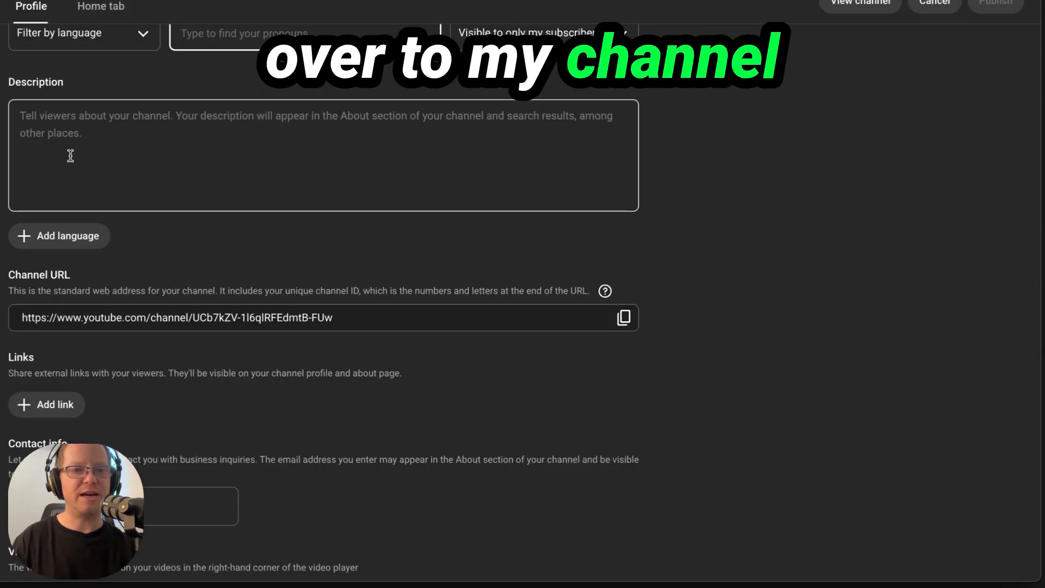
key("super+v")
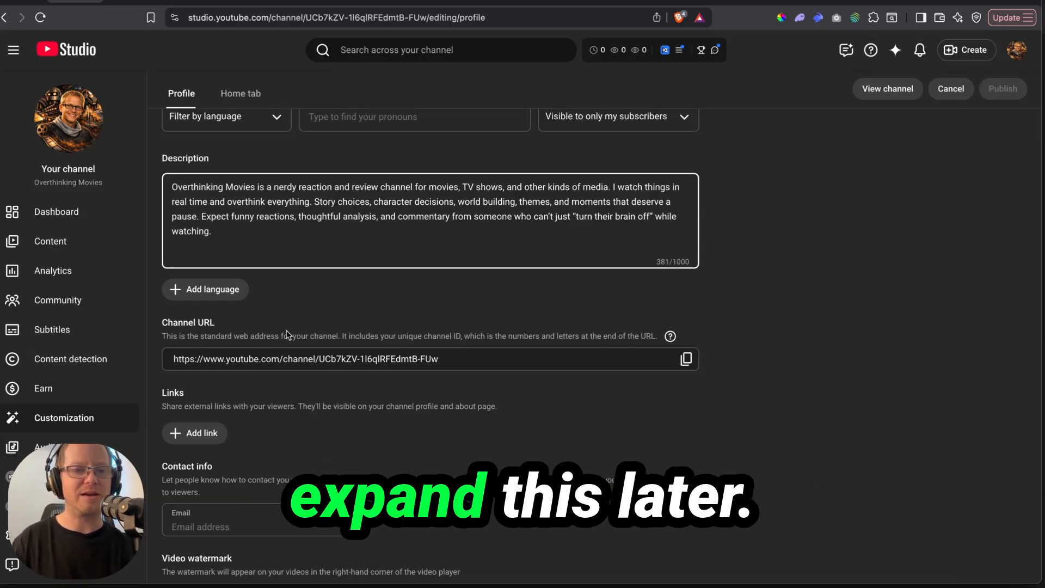
scroll(195, 319, "down", 2)
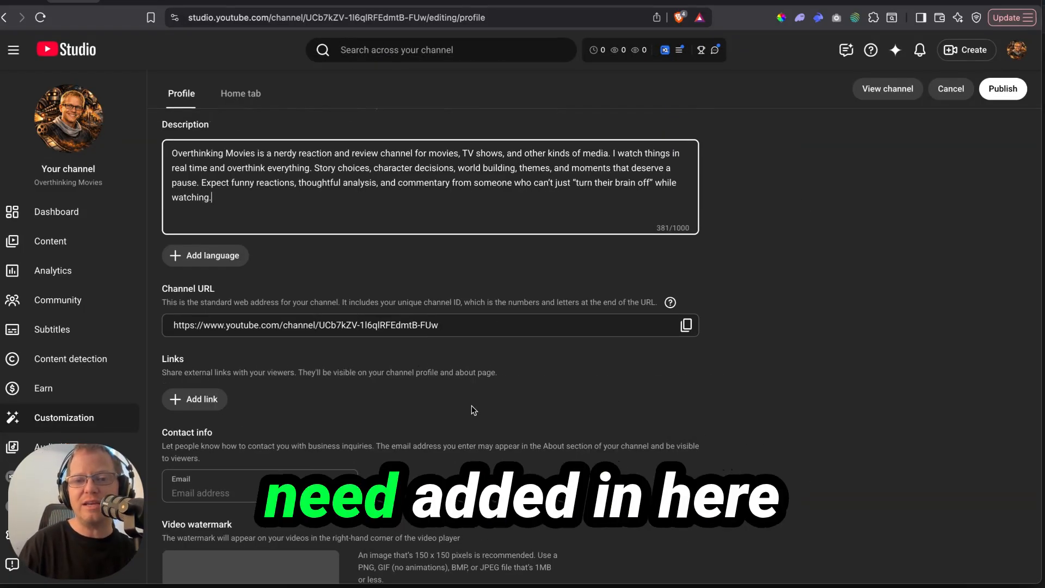
left_click(1011, 87)
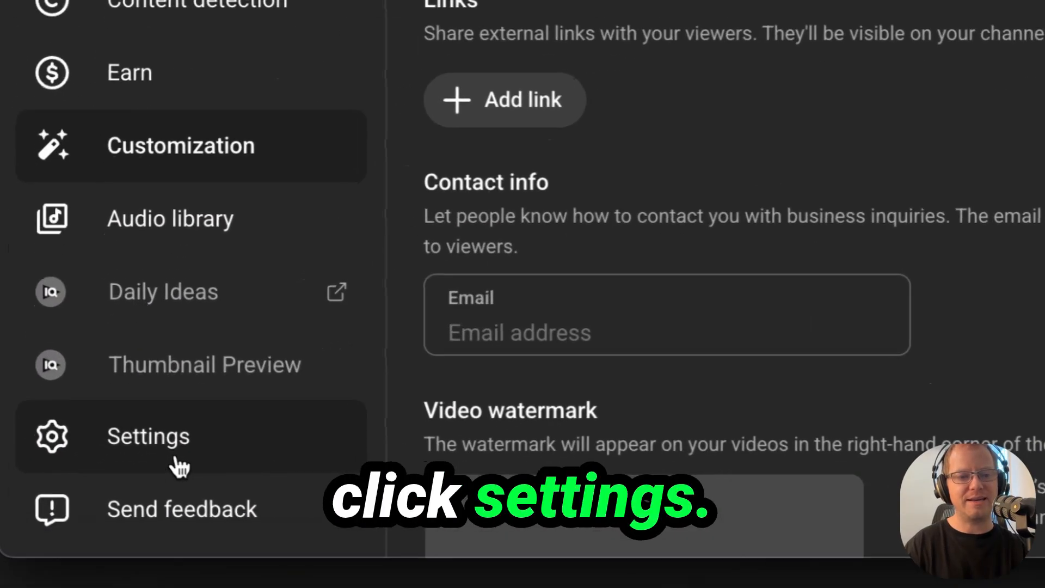
Step: Set the channel's country of residence to United States and select ChatGPT's tag list for keywords
left_click(173, 462)
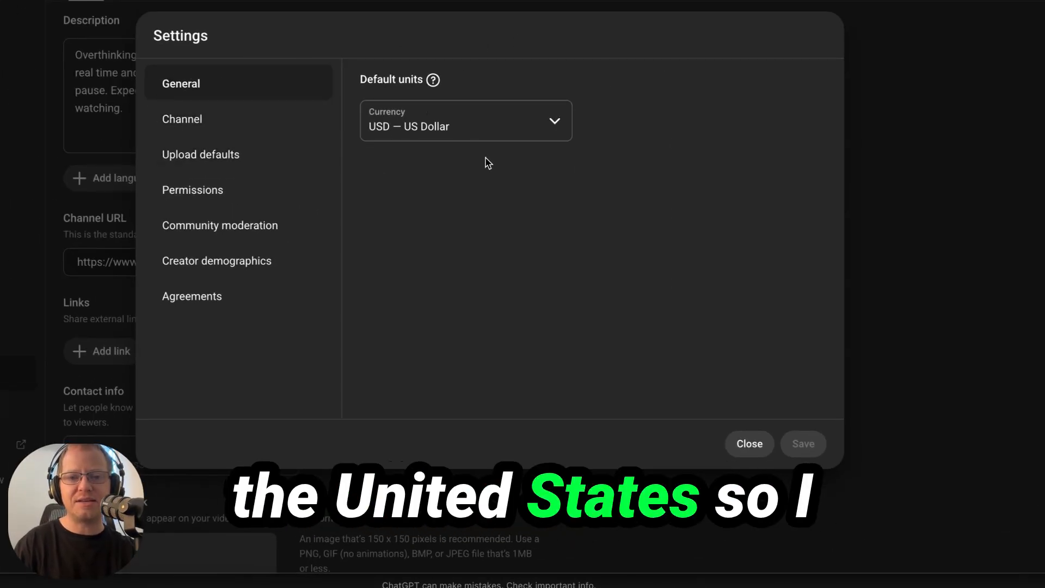
left_click(178, 122)
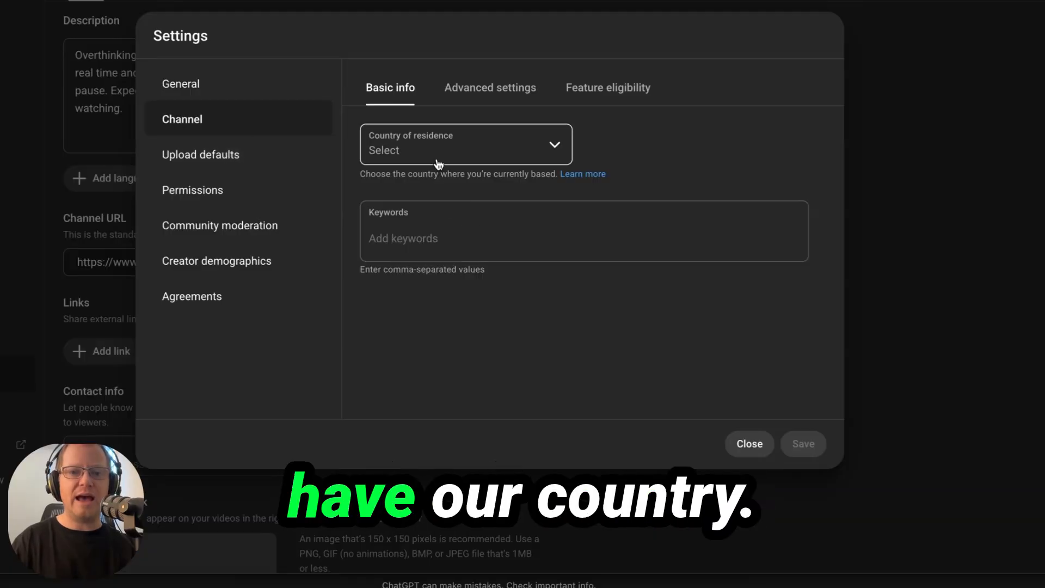
left_click(408, 154)
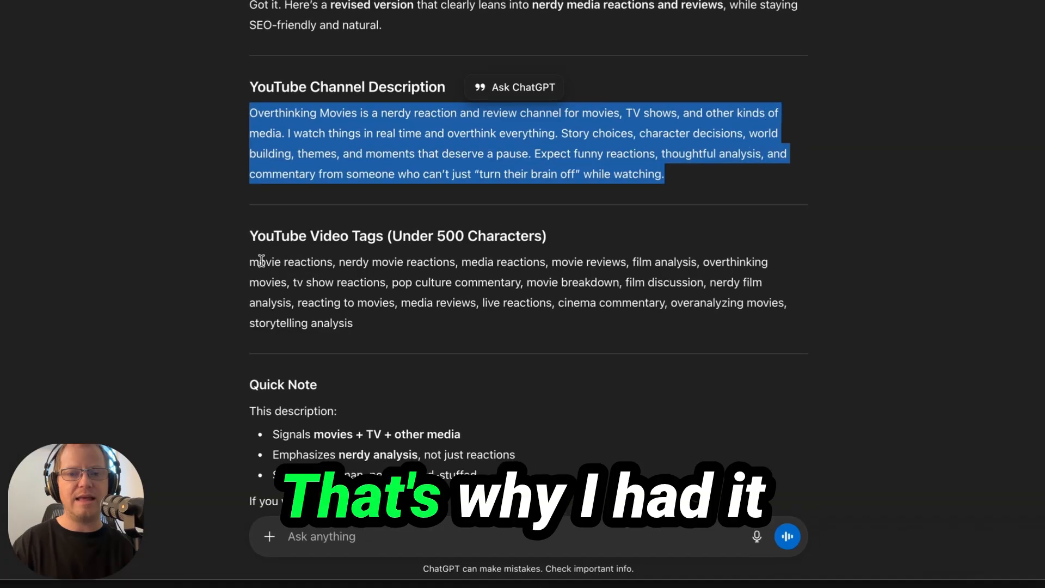
left_click_drag(236, 263, 397, 322)
key("ctrl+c")
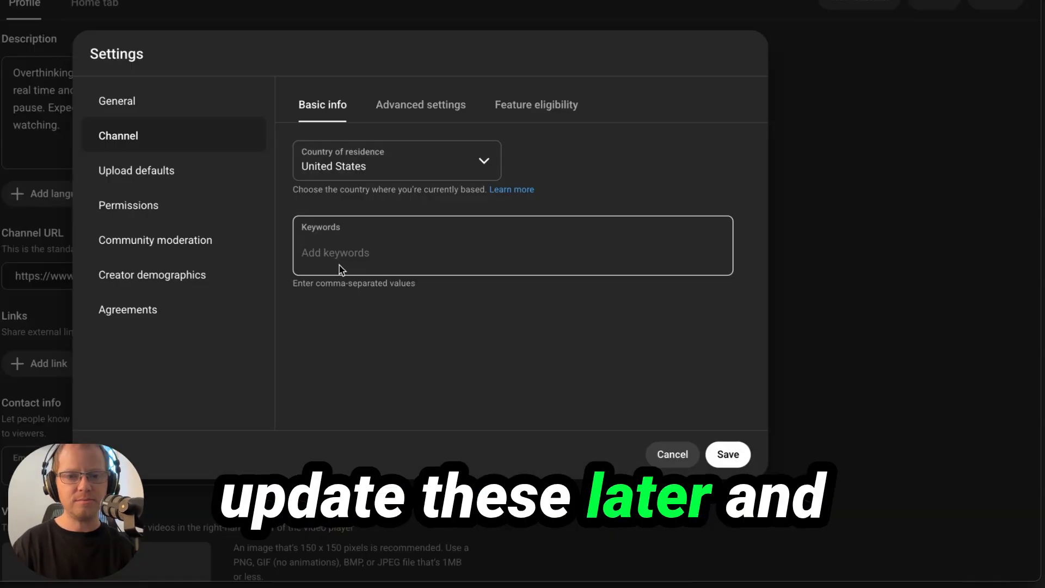
left_click(340, 262)
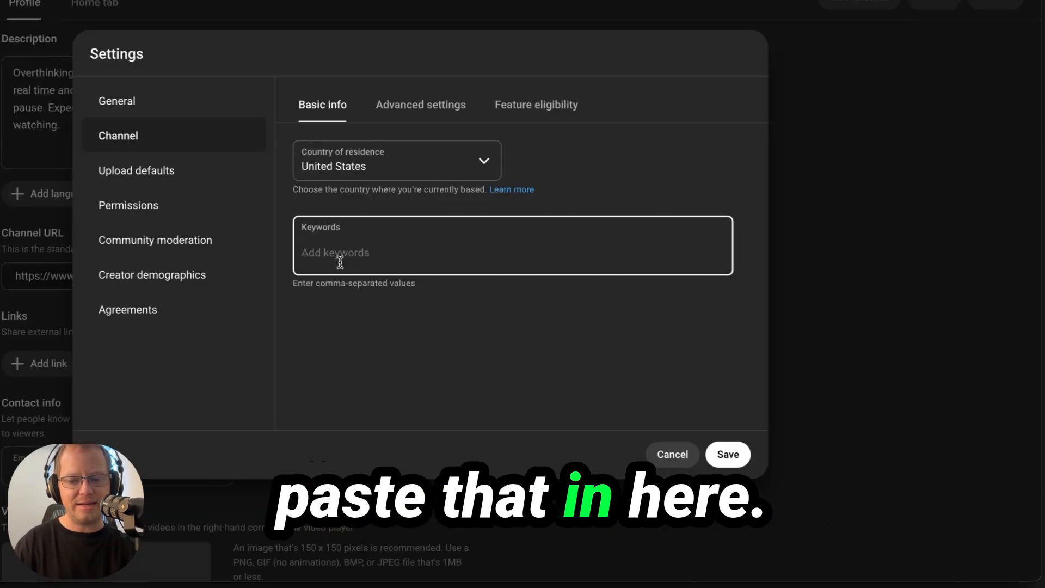
Step: Paste the tags as channel keywords and mark the channel as not made for kids in Advanced settings
key("ctrl+v")
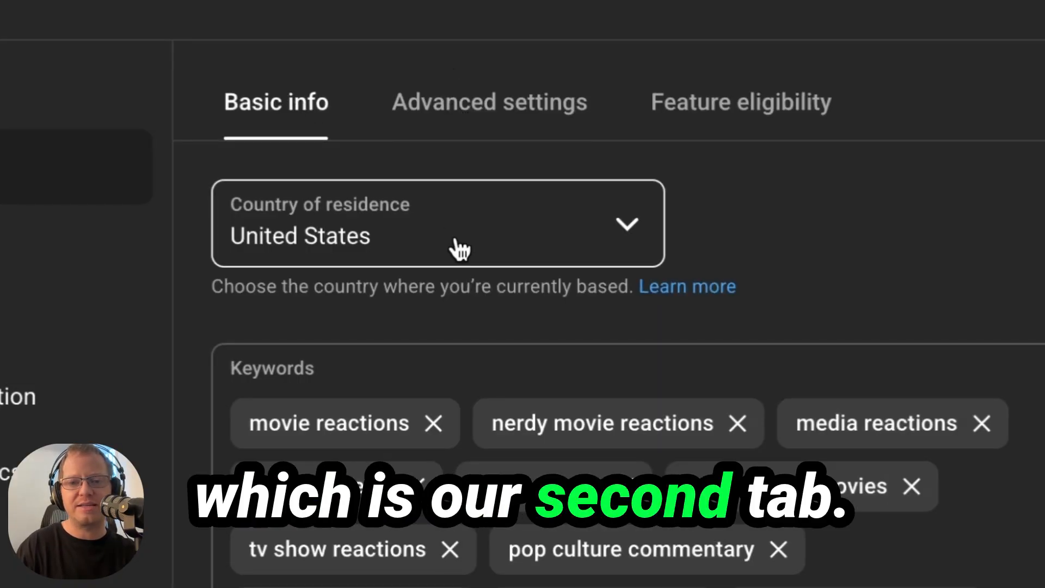
left_click(434, 107)
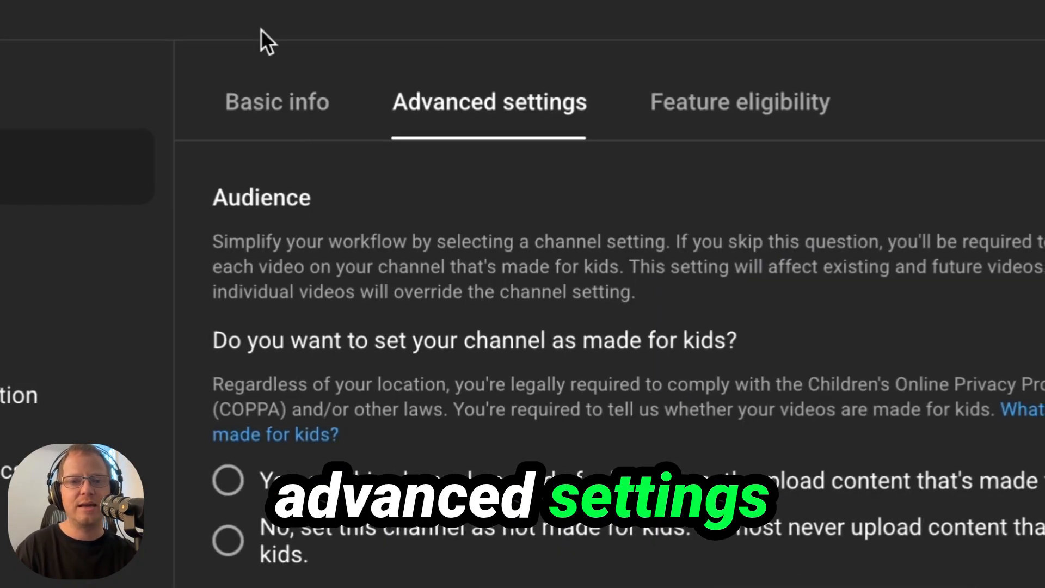
scroll(389, 196, "down", 5)
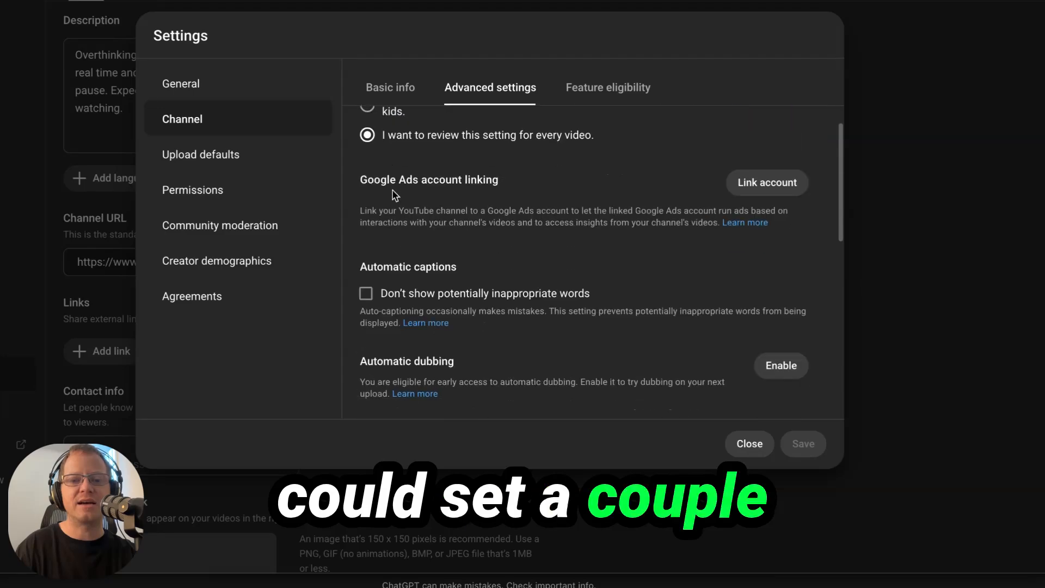
scroll(385, 245, "up", 5)
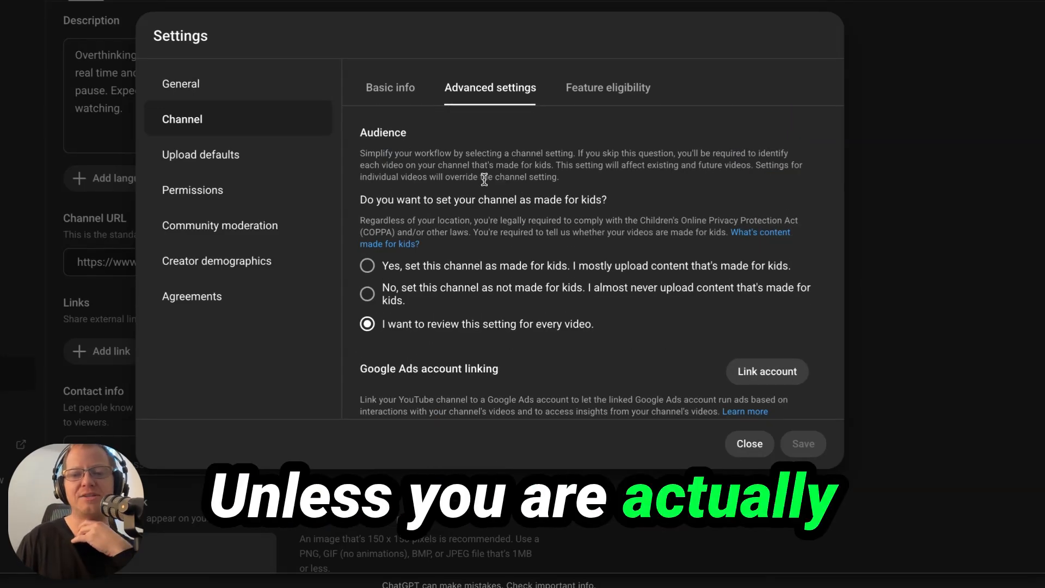
left_click(368, 294)
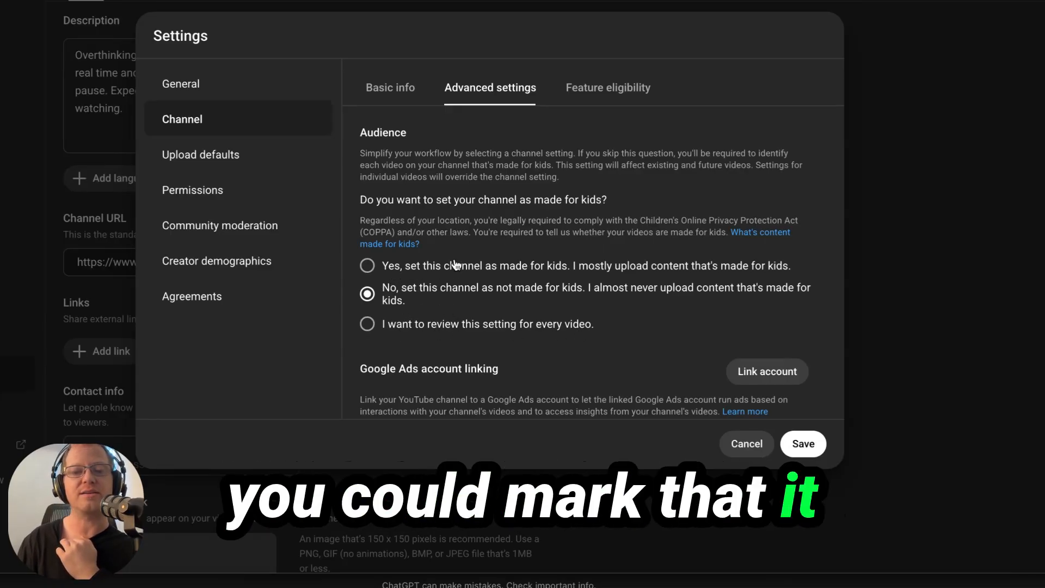
scroll(622, 292, "down", 2)
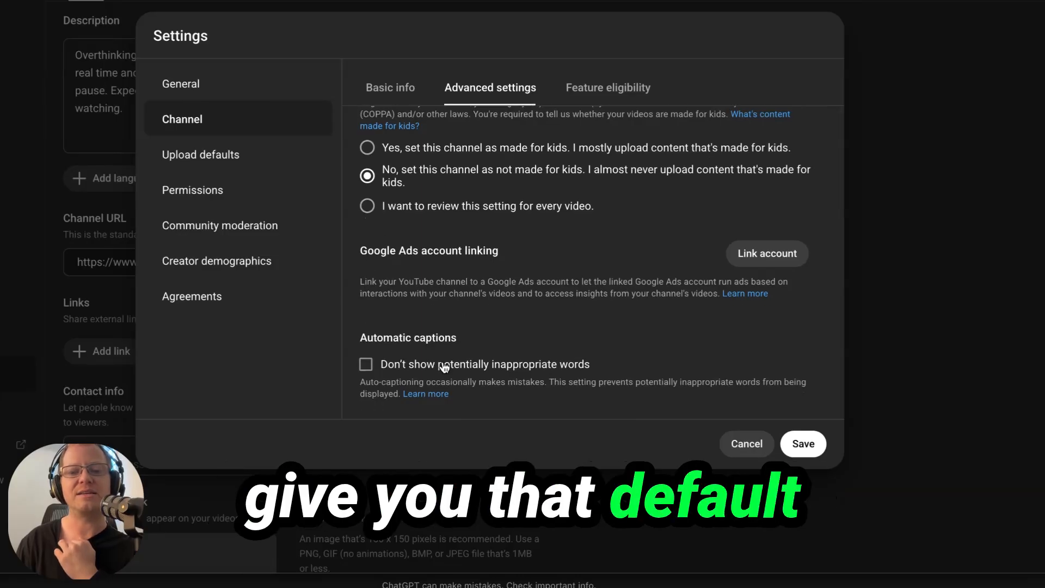
scroll(401, 278, "down", 1)
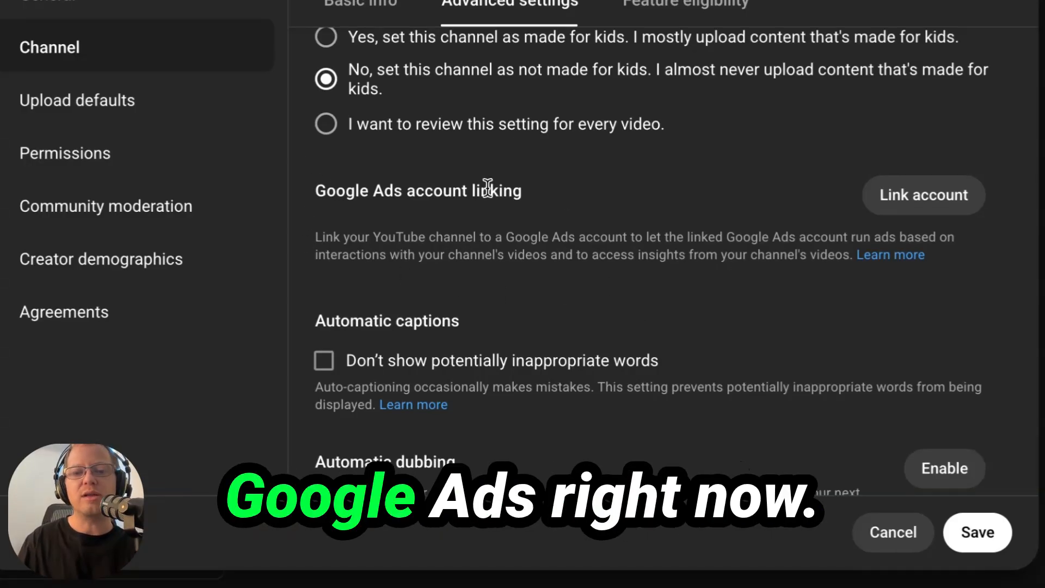
scroll(584, 181, "down", 2)
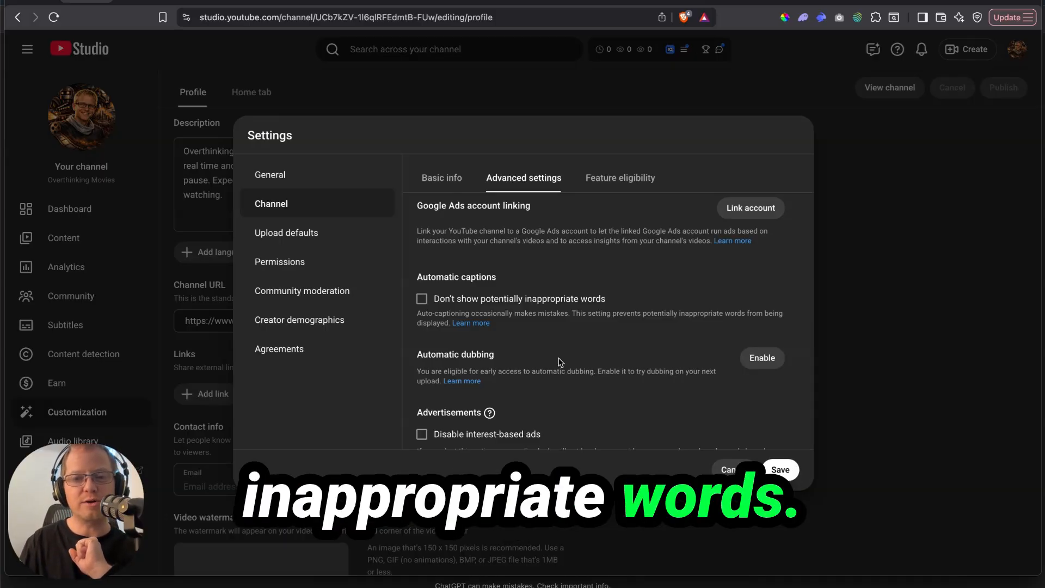
scroll(447, 247, "down", 1)
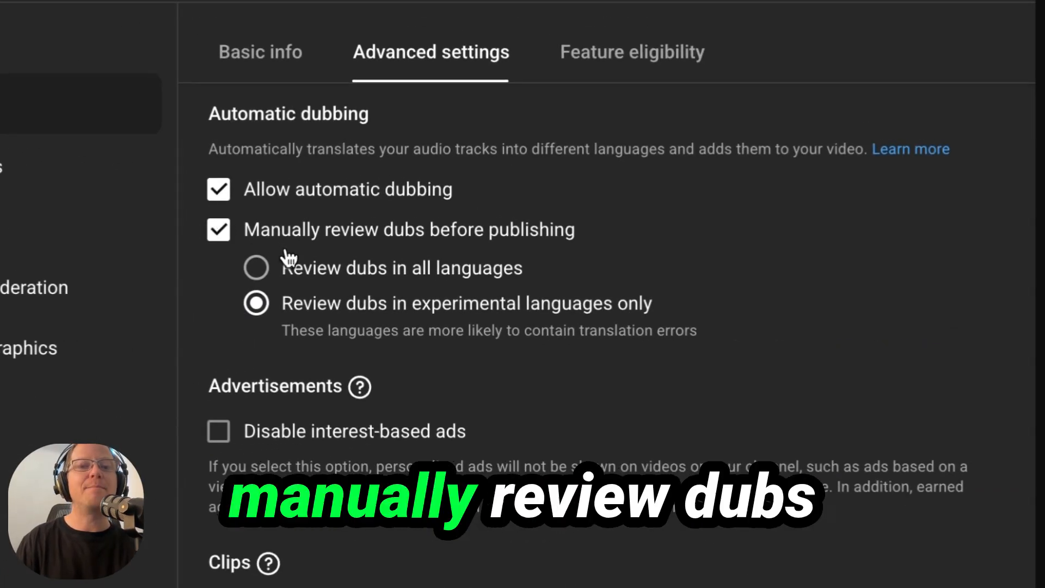
Step: Uncheck 'Manually review dubs before publishing' and look through the remaining Advanced settings
left_click(219, 231)
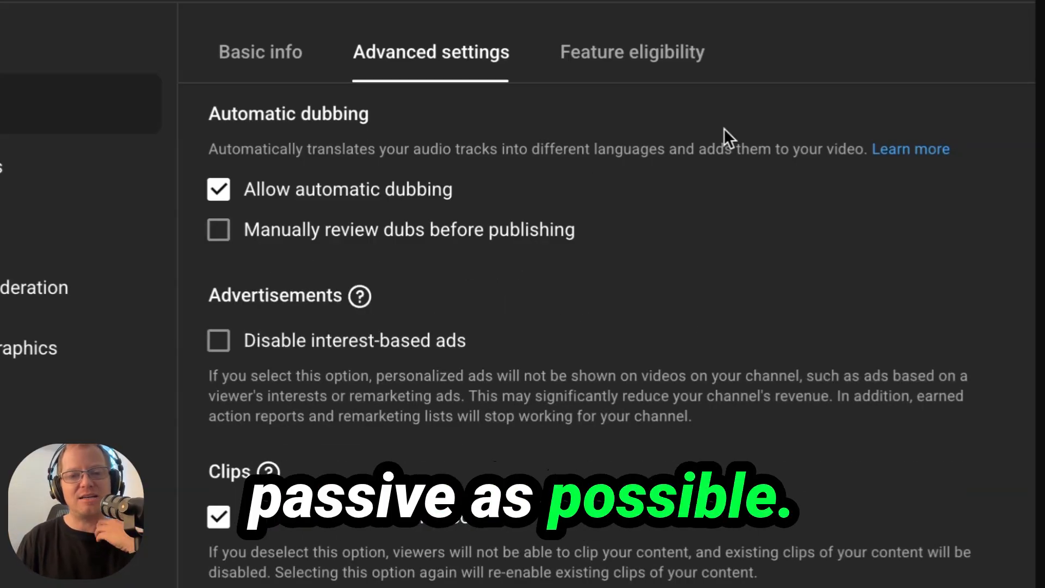
scroll(626, 299, "down", 5)
scroll(337, 326, "up", 2)
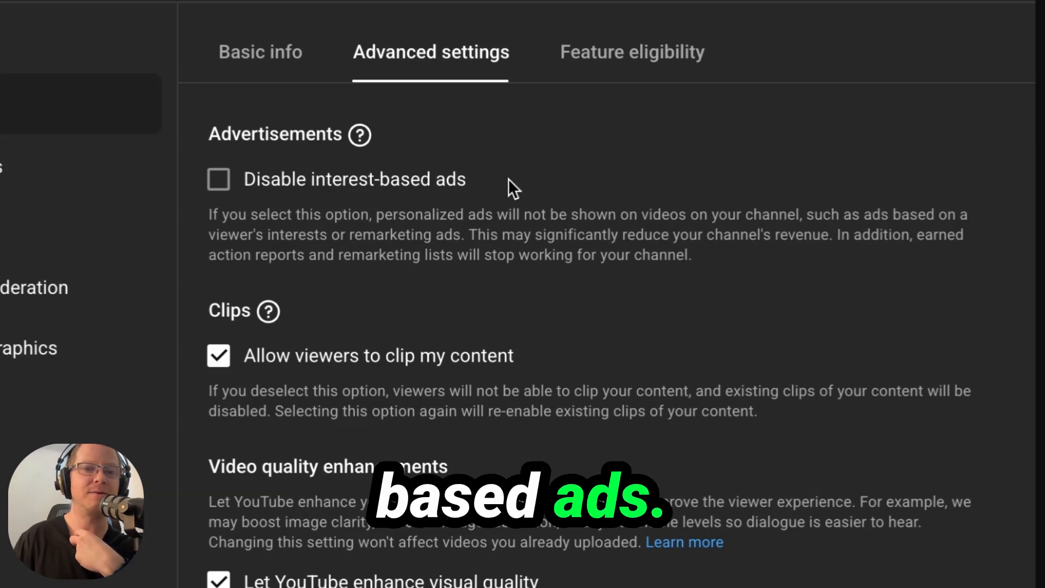
scroll(625, 308, "down", 3)
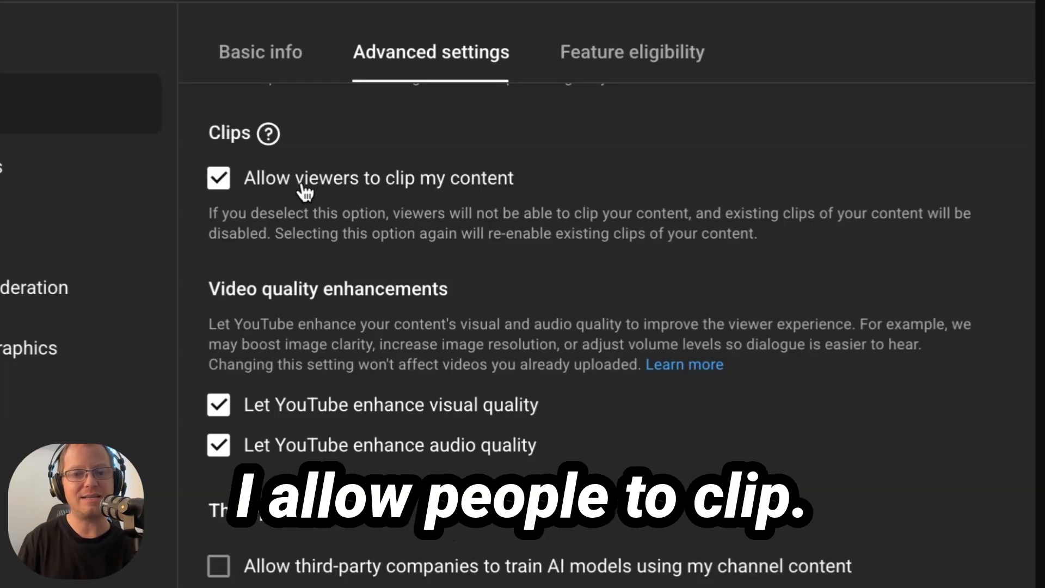
scroll(247, 357, "down", 2)
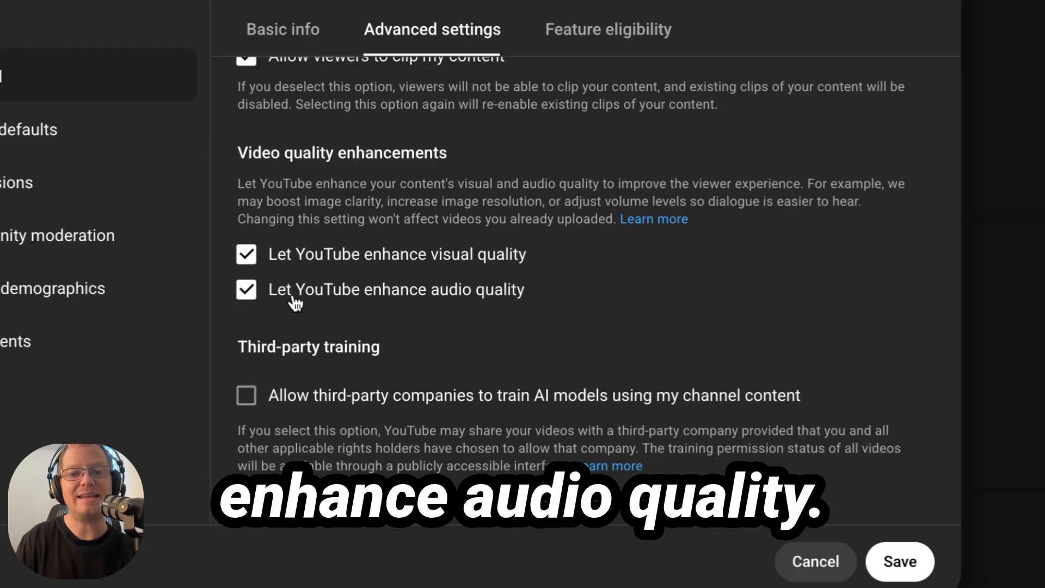
scroll(618, 318, "down", 2)
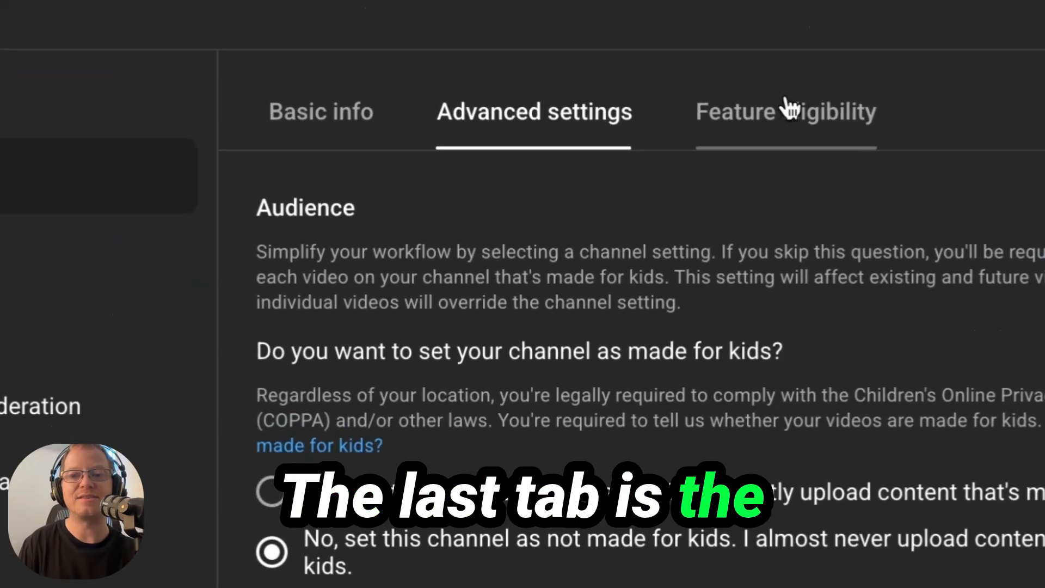
Step: Open Feature eligibility and expand the feature sections to review requirements such as video verification
left_click(770, 140)
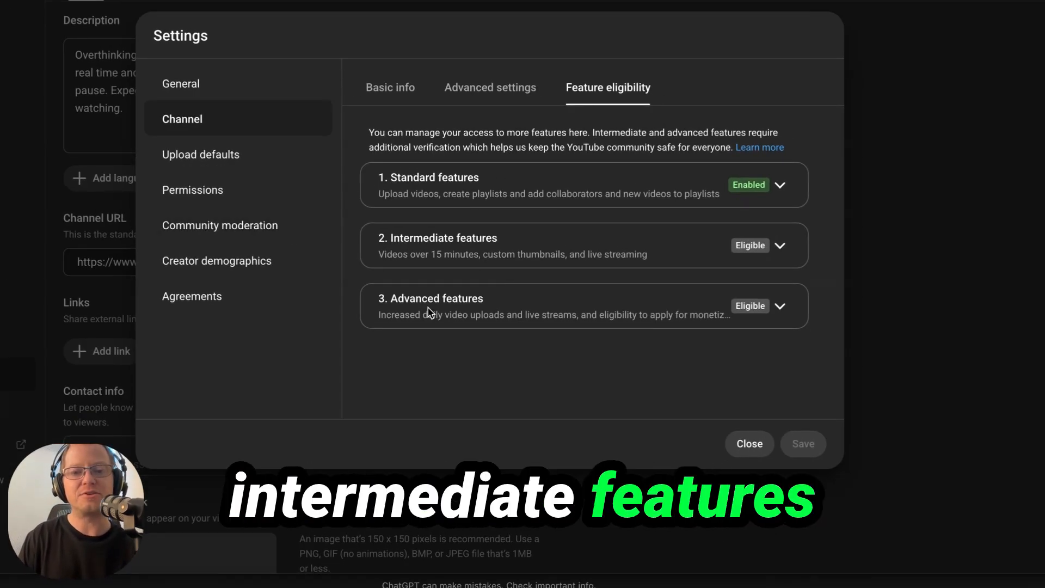
left_click(780, 246)
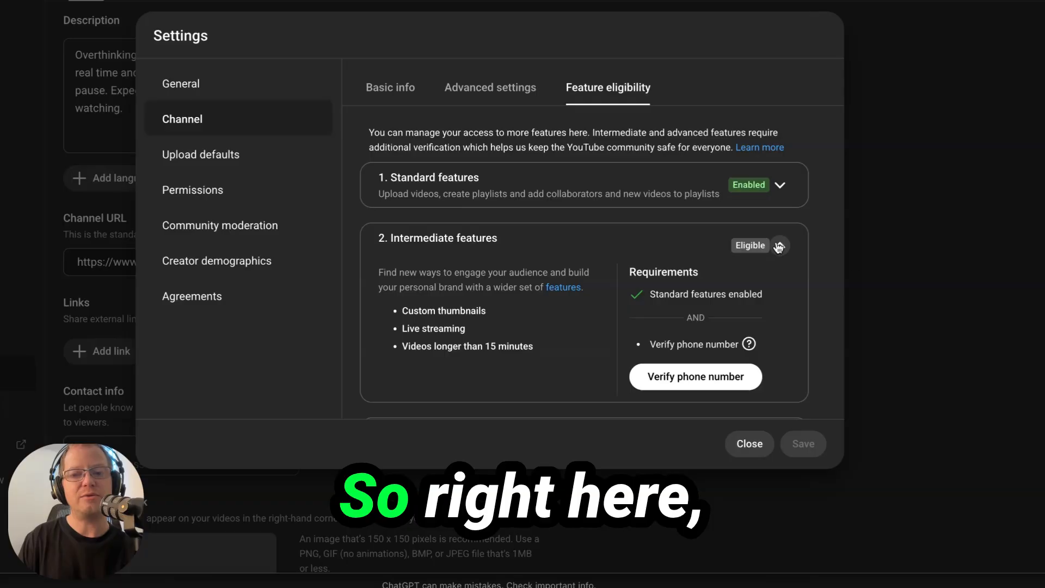
scroll(630, 319, "down", 1)
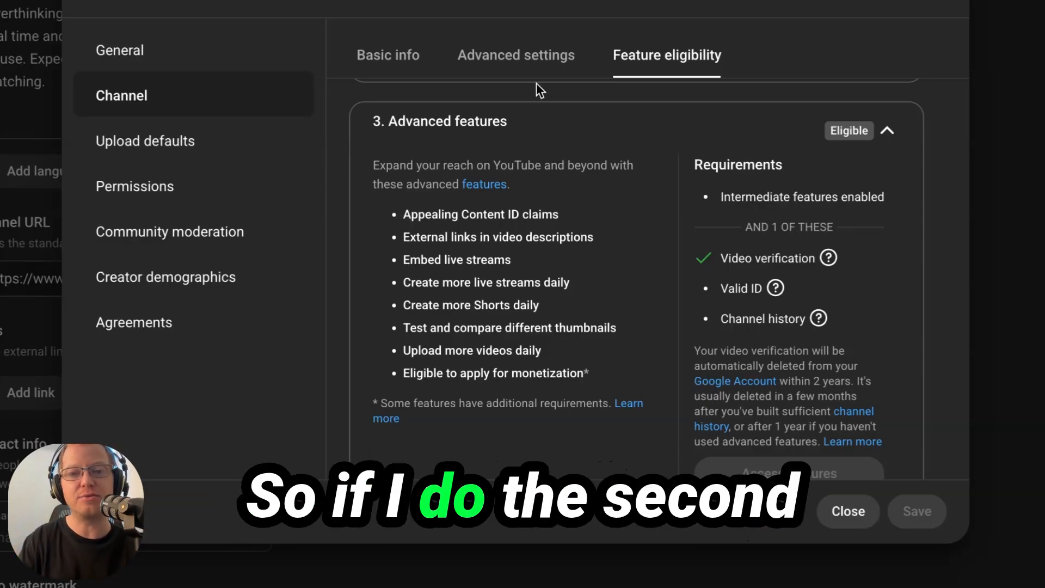
scroll(476, 195, "up", 5)
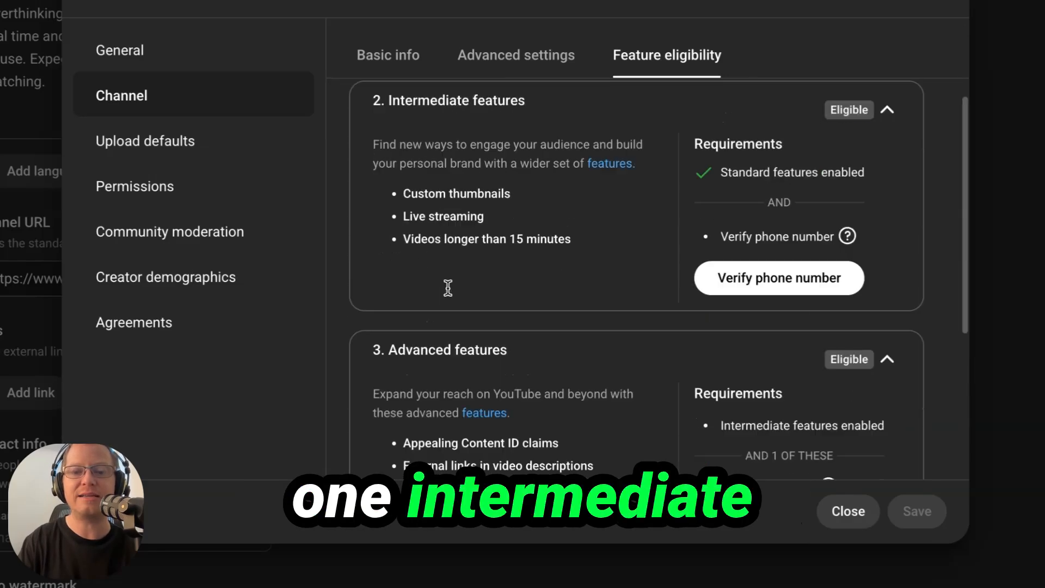
scroll(780, 345, "down", 5)
mouse_move(735, 301)
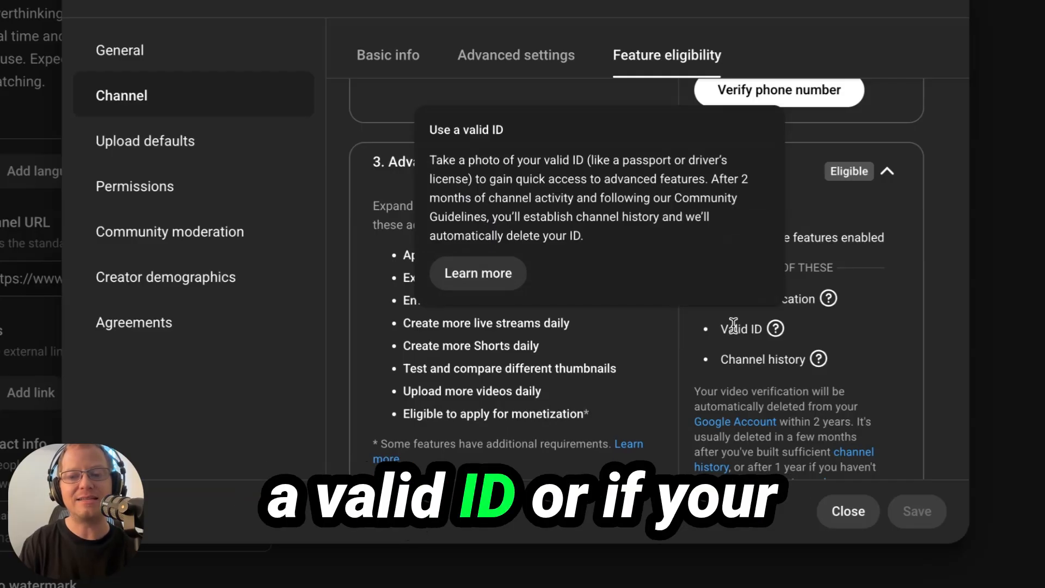
mouse_move(740, 366)
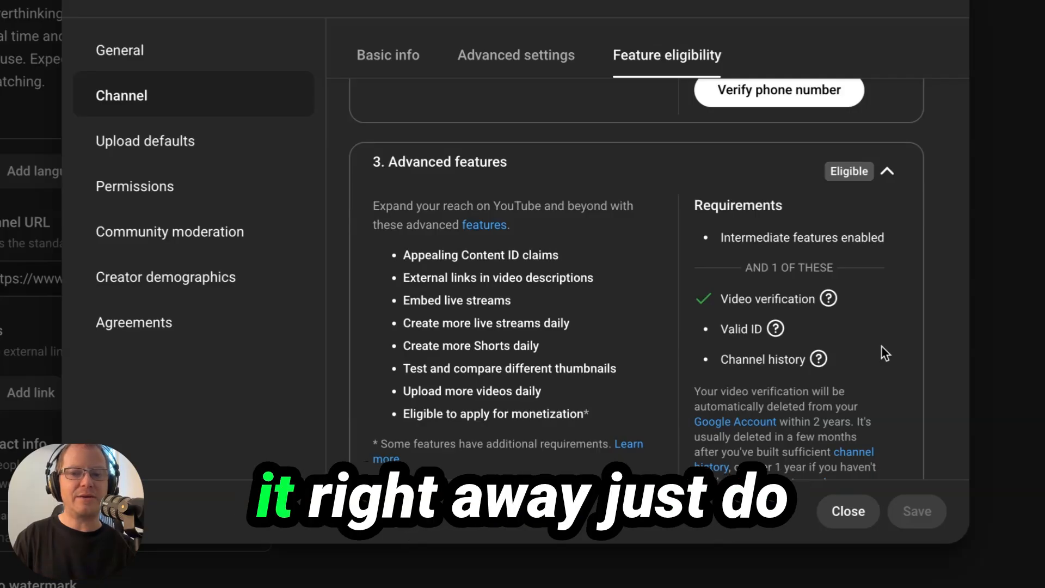
mouse_move(740, 300)
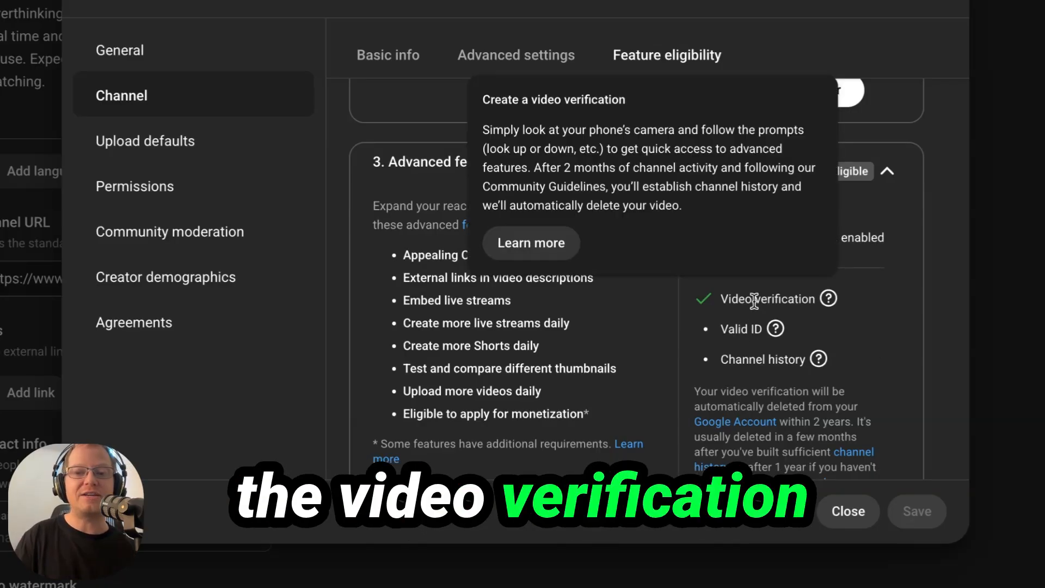
scroll(710, 188, "down", 2)
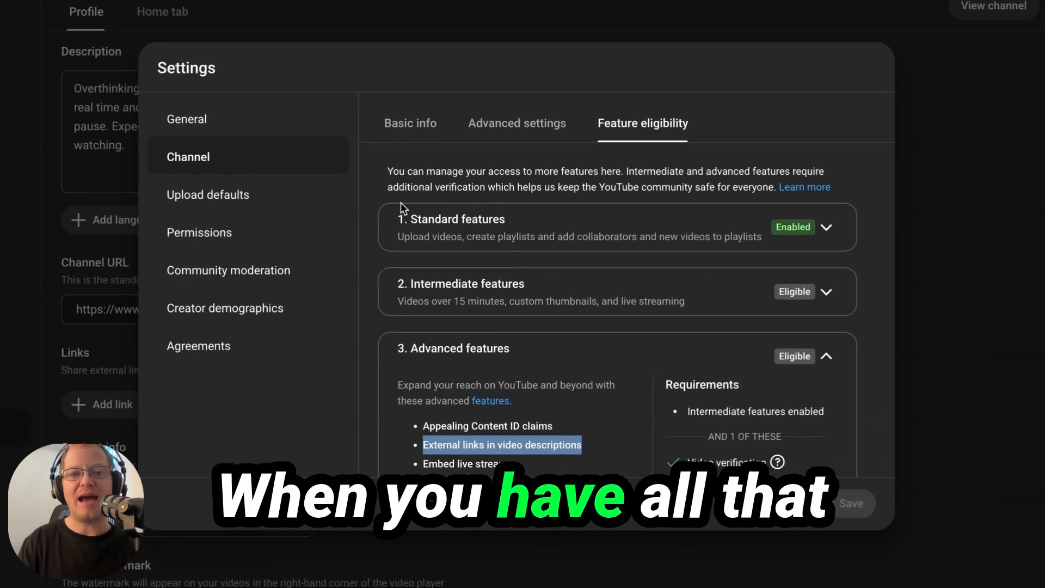
Step: Review the Upload defaults Basic info, leaving title, description, visibility and tags empty
left_click(212, 207)
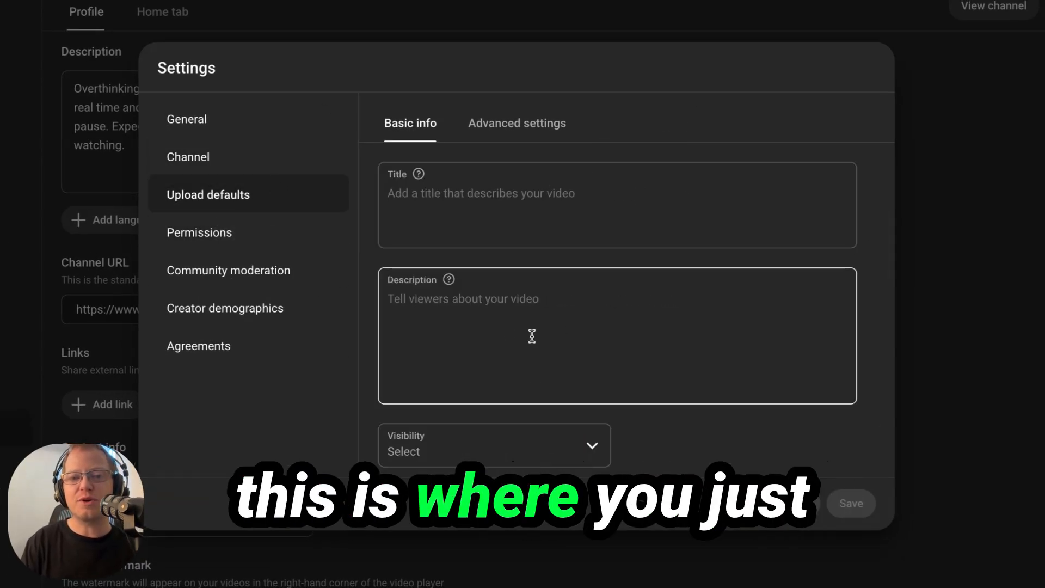
scroll(509, 298, "down", 1)
scroll(509, 299, "down", 1)
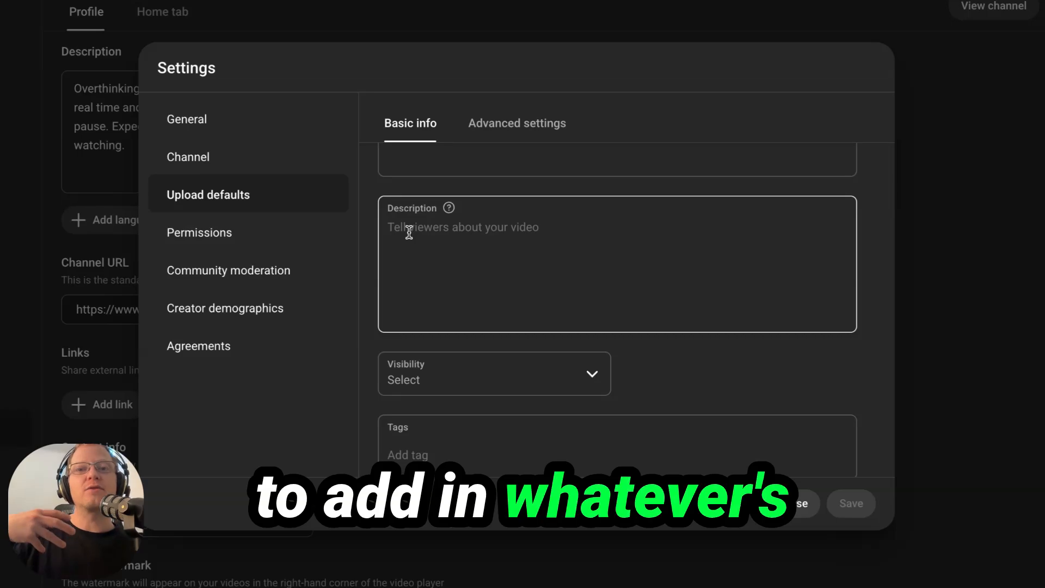
scroll(409, 232, "down", 1)
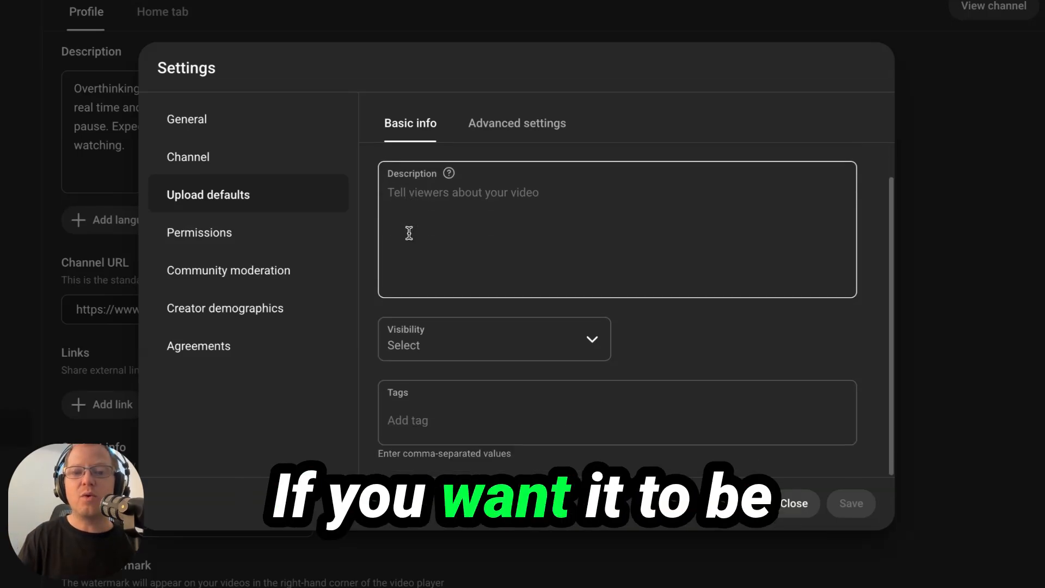
left_click(476, 325)
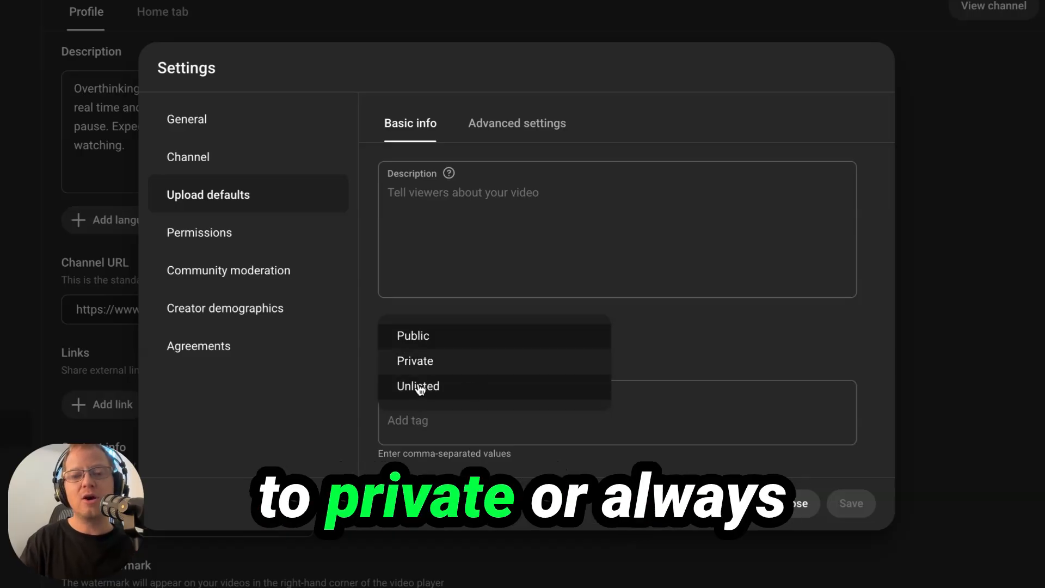
left_click(654, 322)
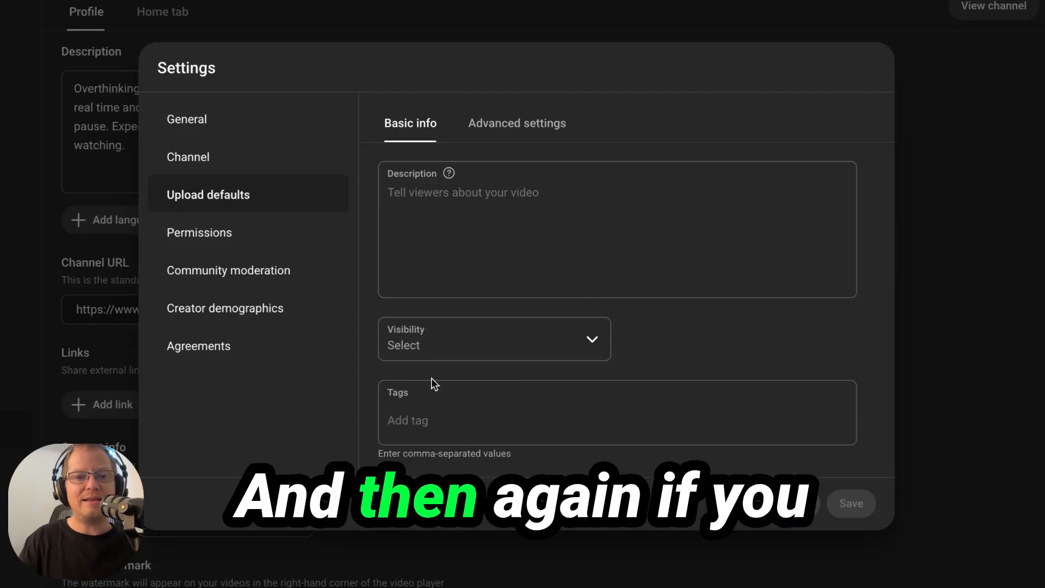
left_click(432, 416)
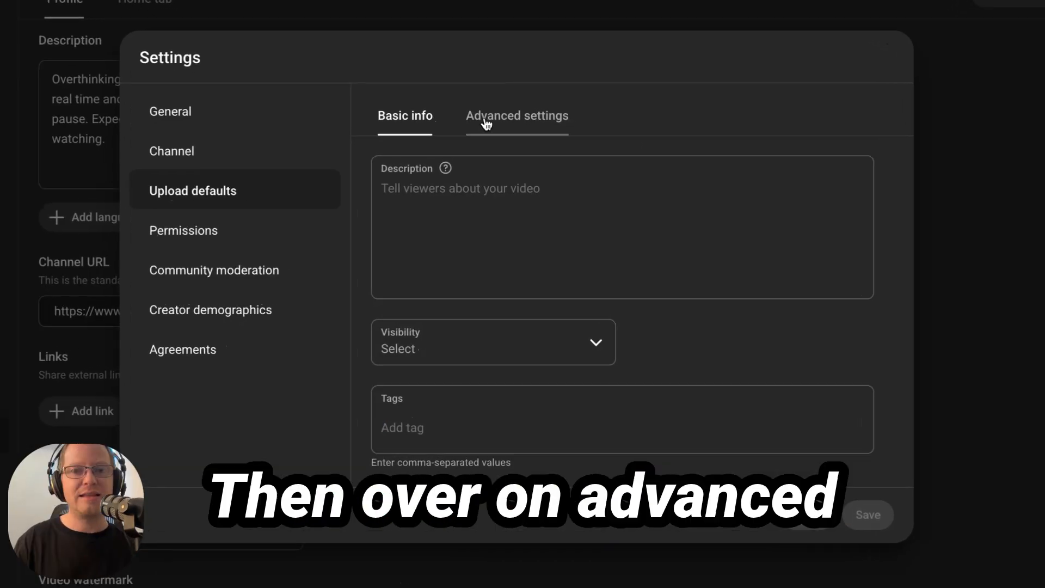
Step: In Advanced settings, set the default category to Entertainment and video language to English
left_click(486, 123)
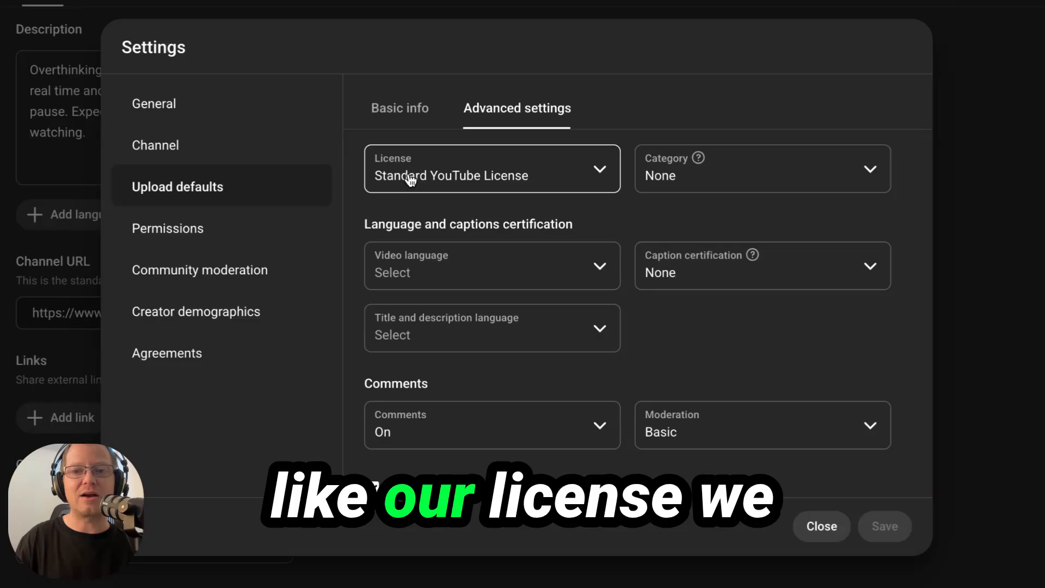
left_click(794, 186)
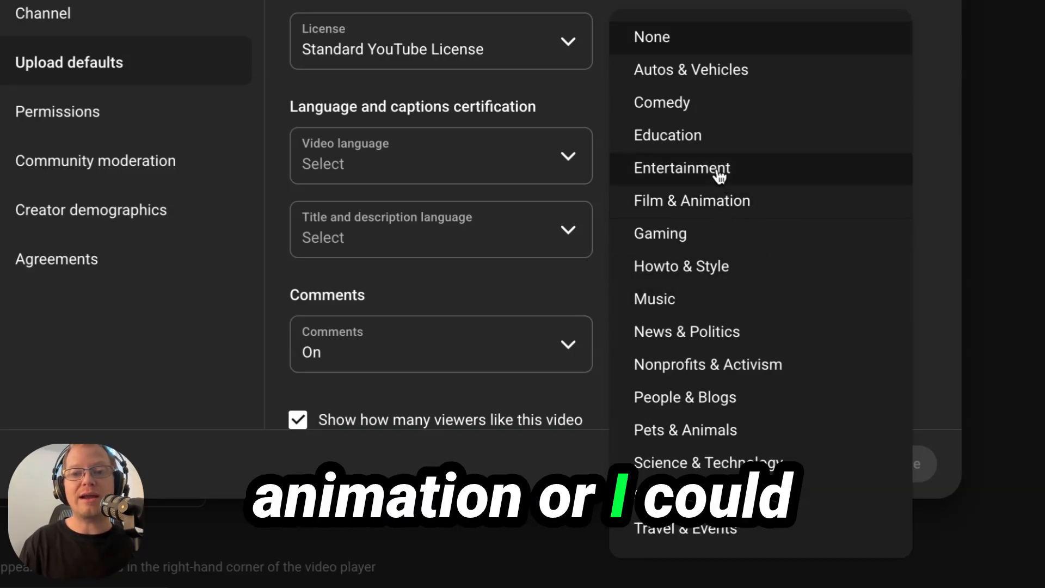
left_click(684, 170)
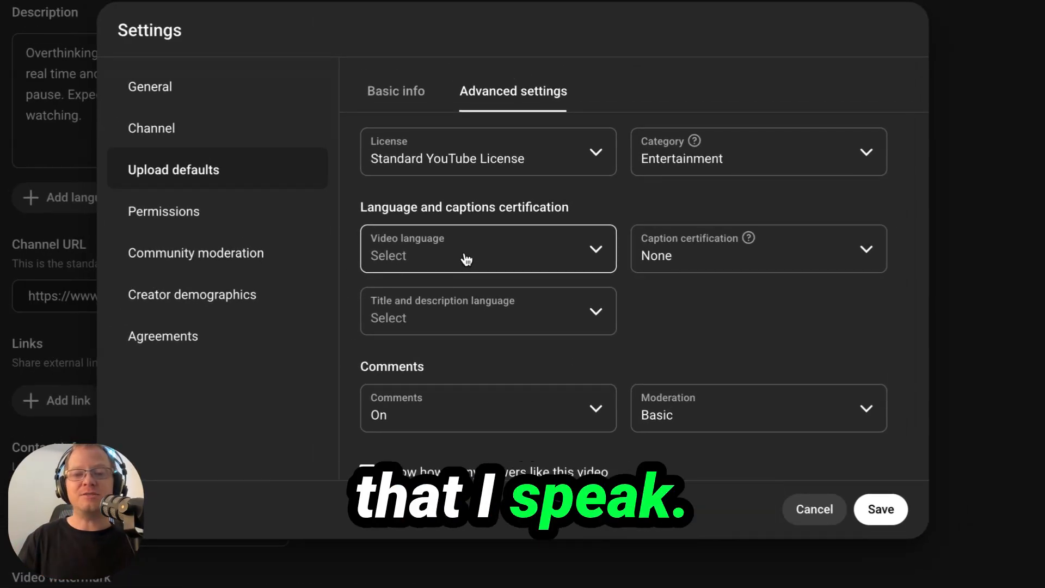
left_click(465, 260)
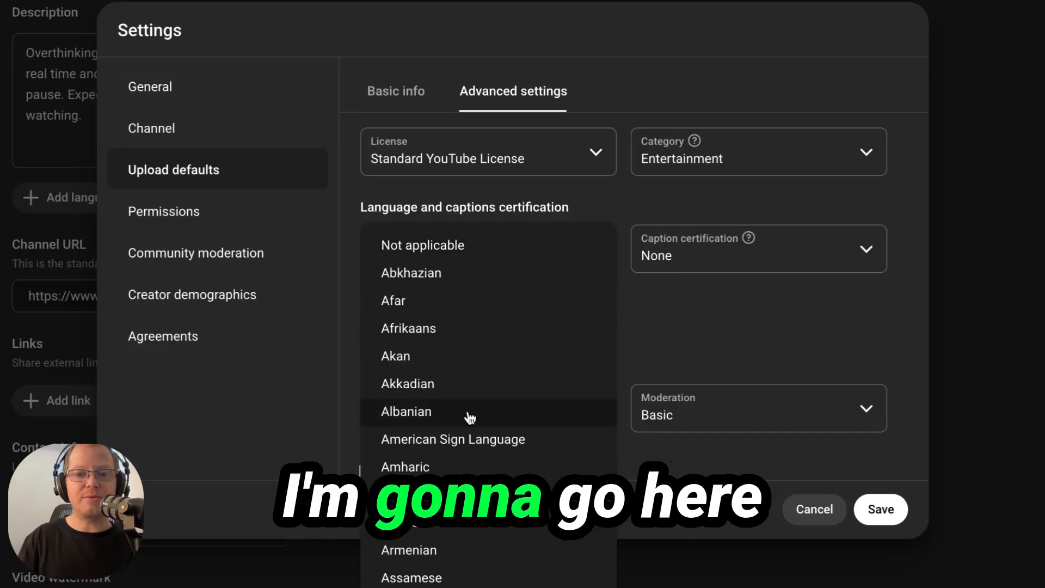
scroll(470, 418, "down", 3)
scroll(468, 419, "down", 15)
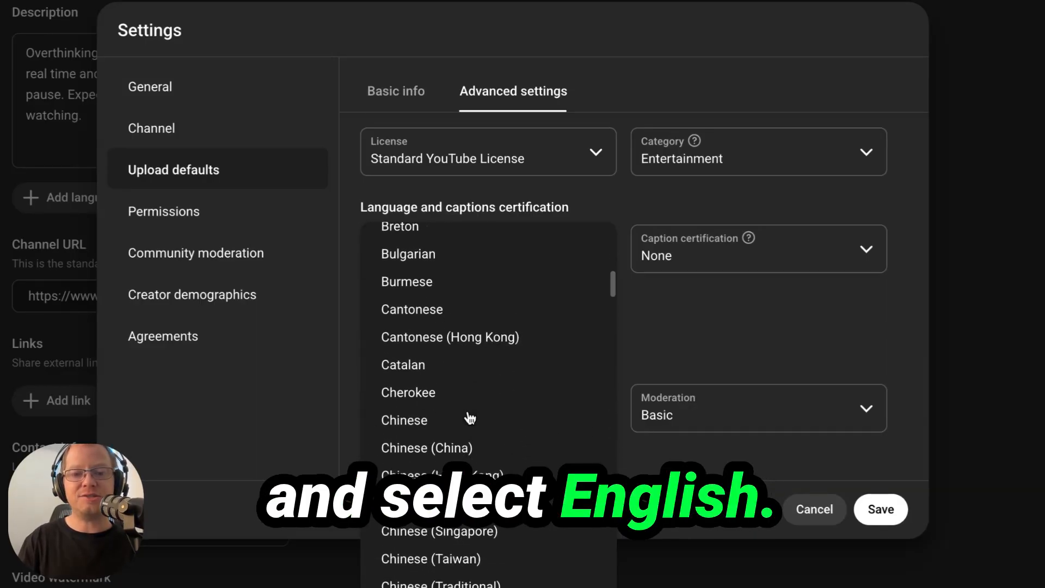
left_click(468, 419)
mouse_move(751, 239)
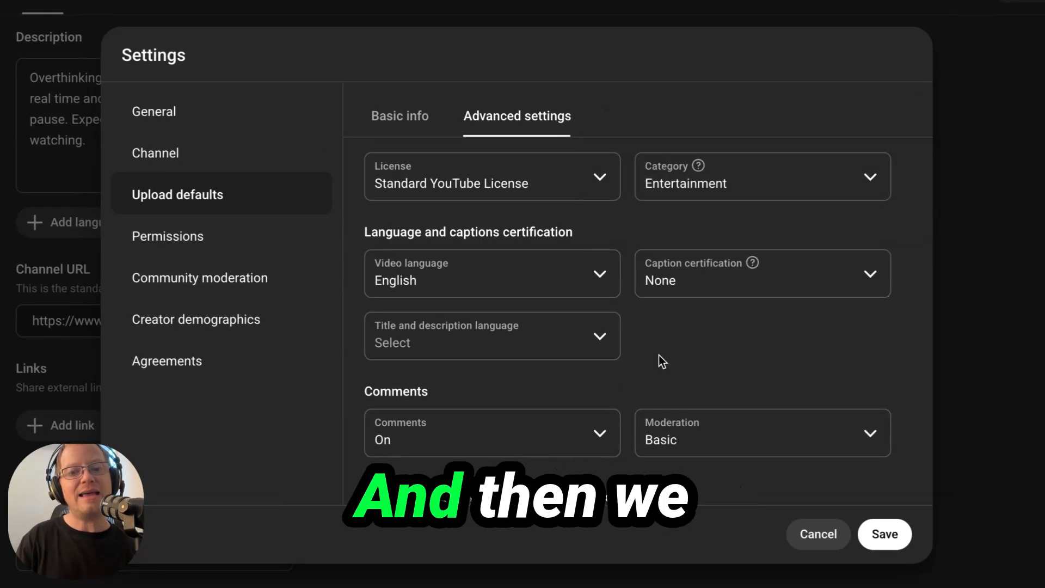
Step: Use English for title and description, keep comments On with Basic moderation, and save
left_click(601, 344)
scroll(533, 290, "down", 6)
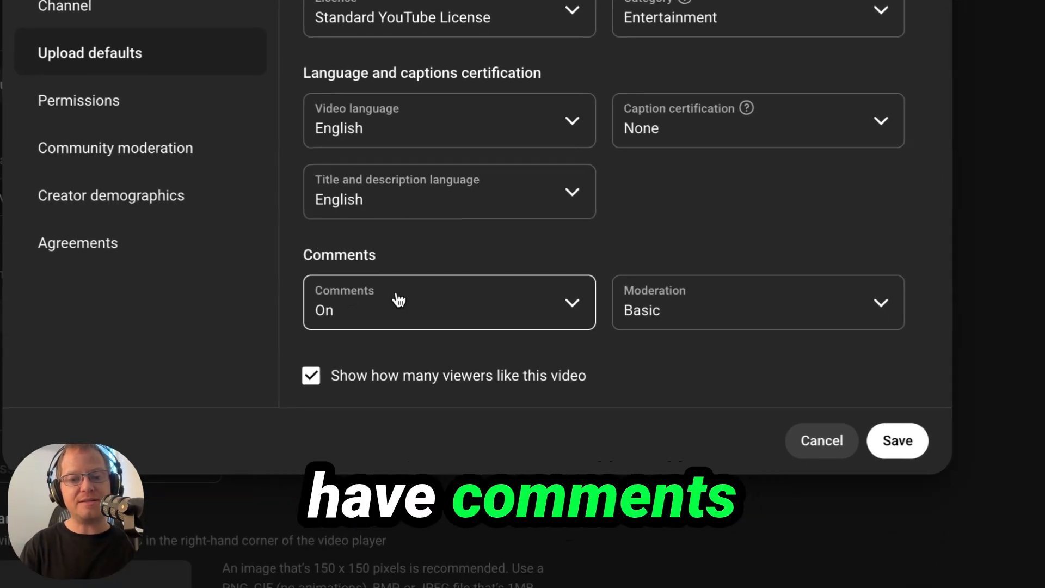
left_click(397, 310)
left_click(702, 243)
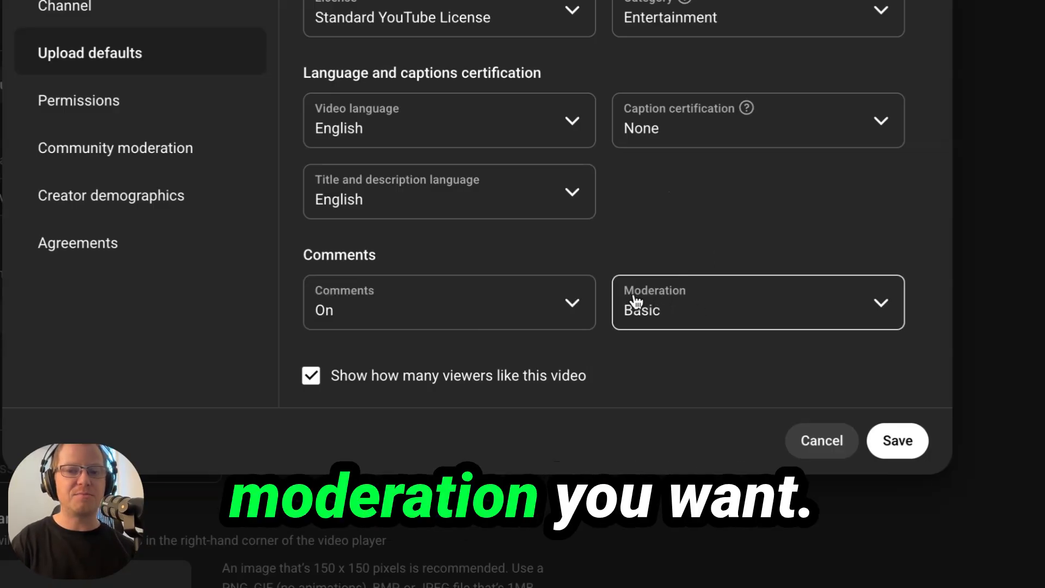
left_click(664, 315)
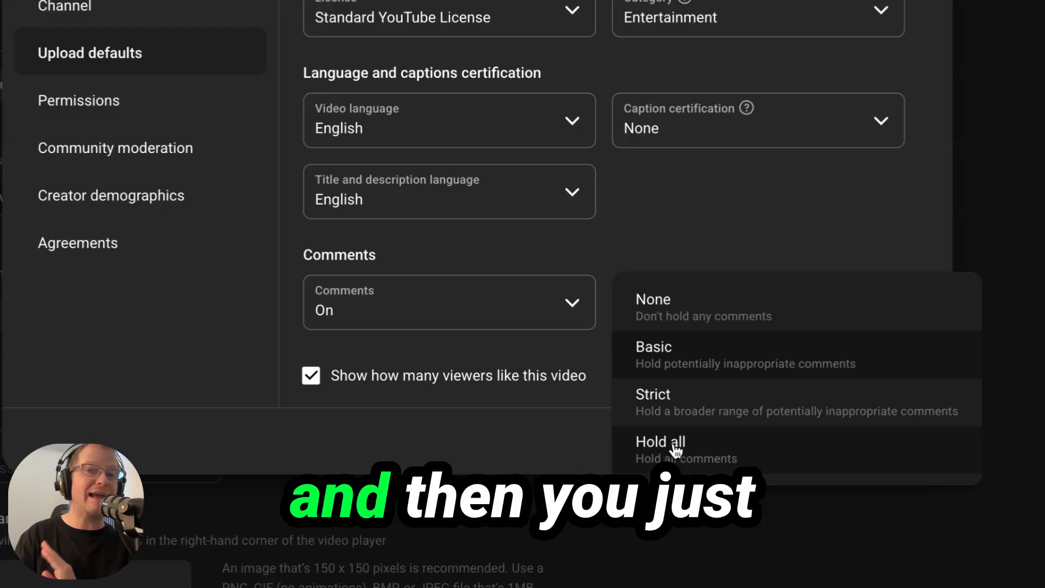
left_click(719, 191)
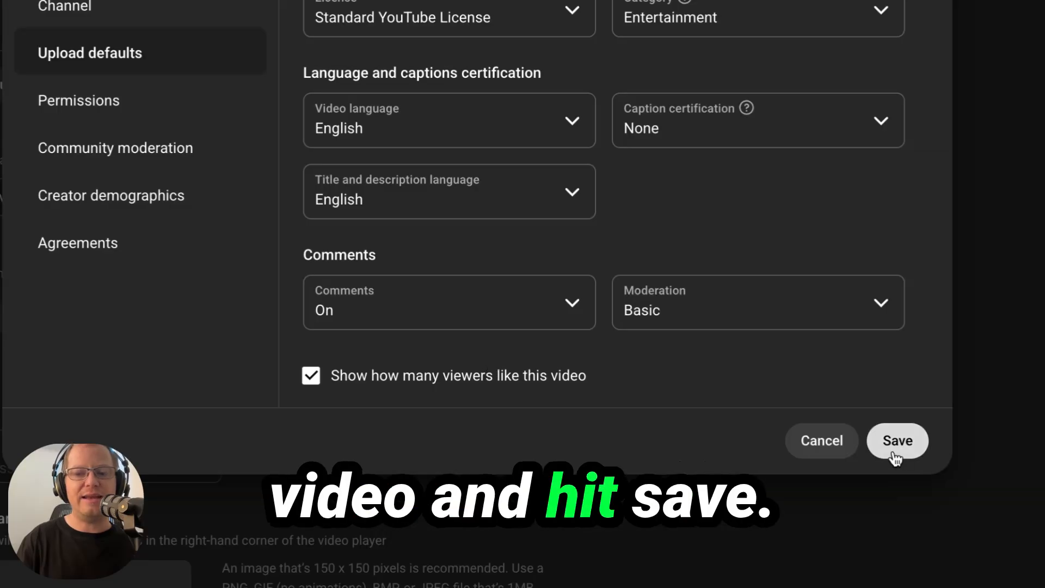
left_click(895, 441)
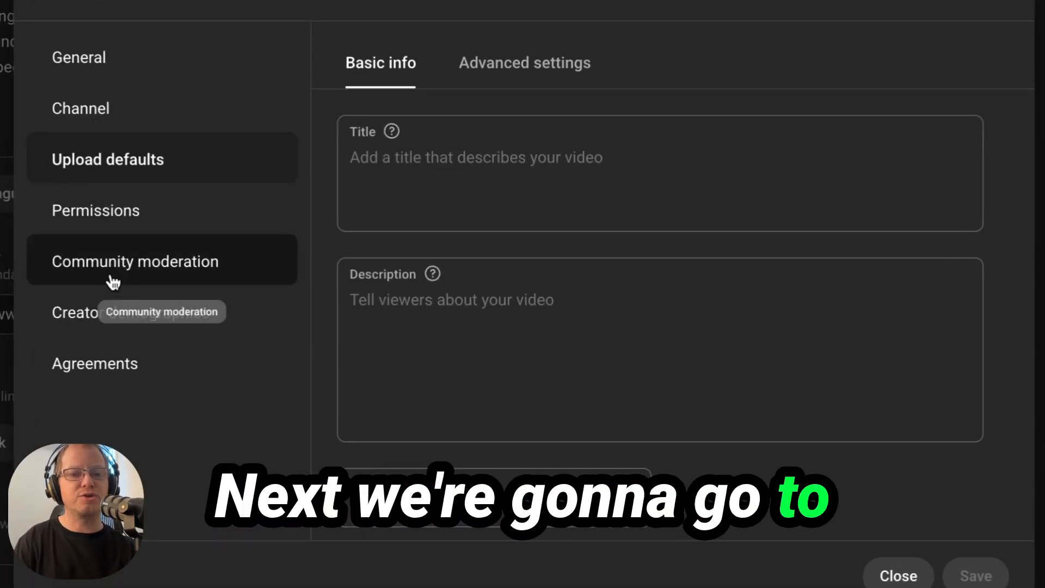
Step: Block the word 'scammy', hold comments with hashtags and URLs for review, and save
left_click(126, 264)
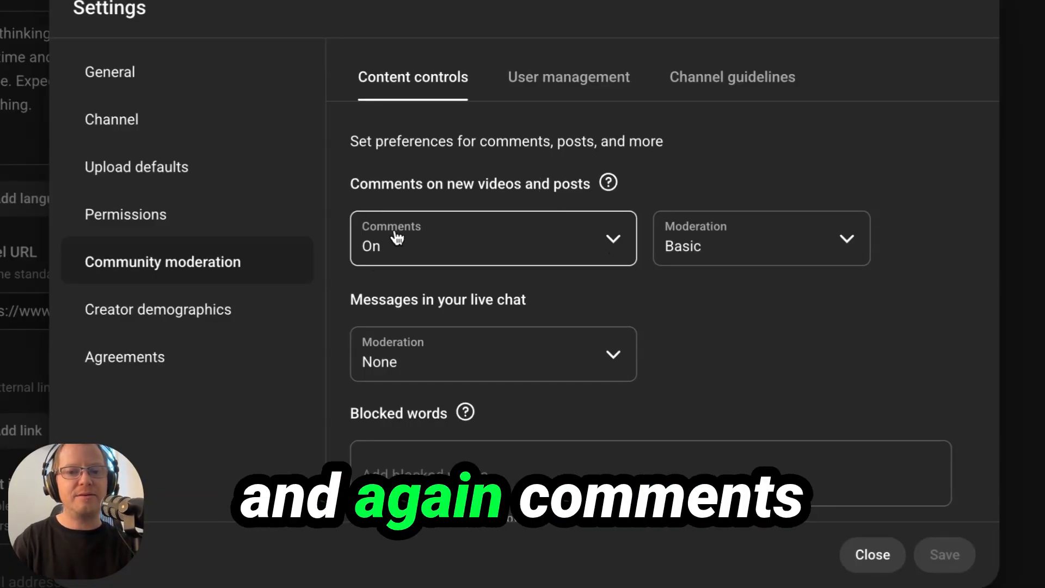
scroll(740, 295, "down", 3)
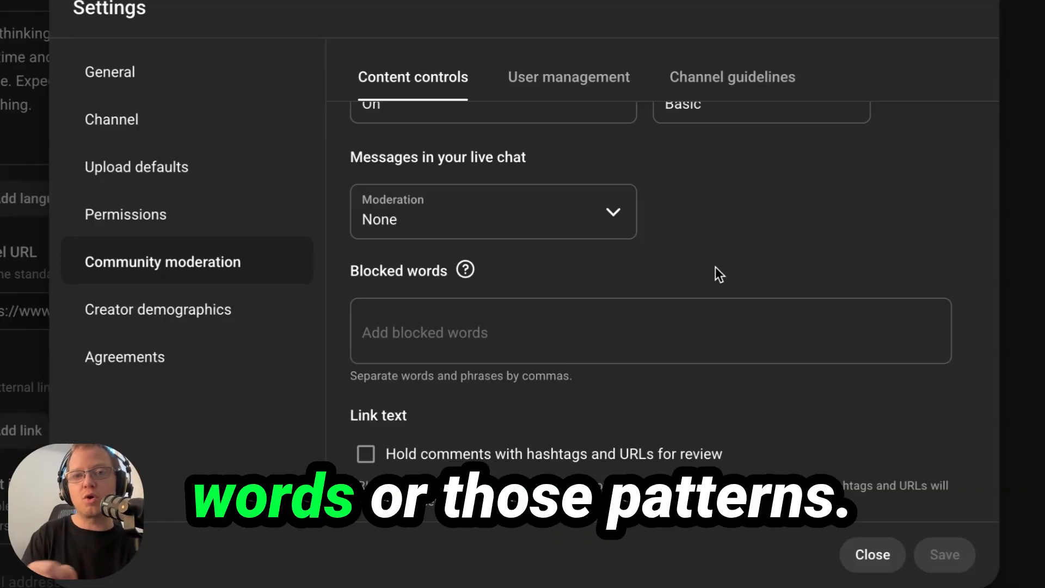
left_click(716, 331)
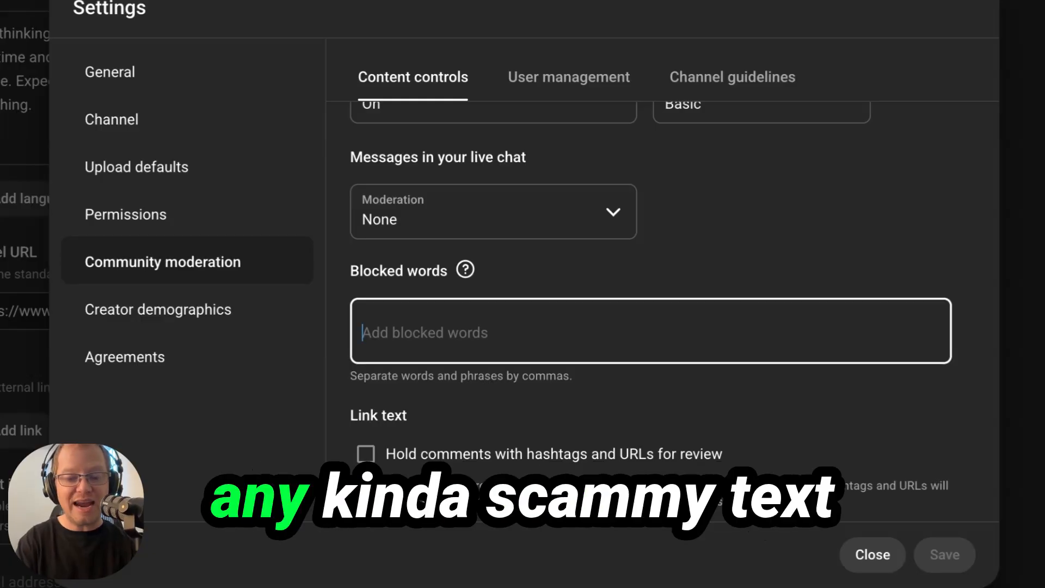
type("scammy")
key("Return")
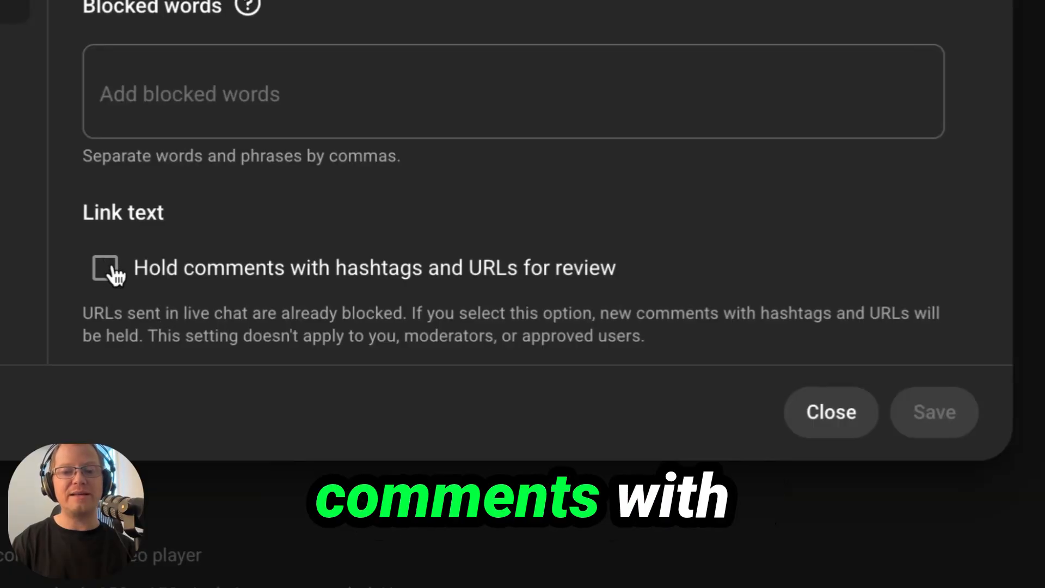
left_click(113, 268)
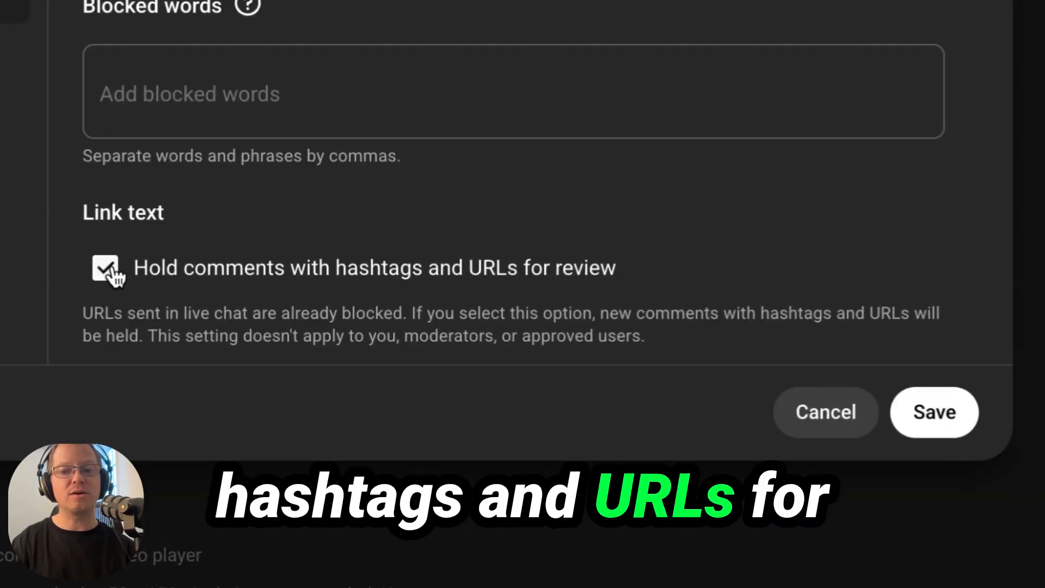
left_click(944, 411)
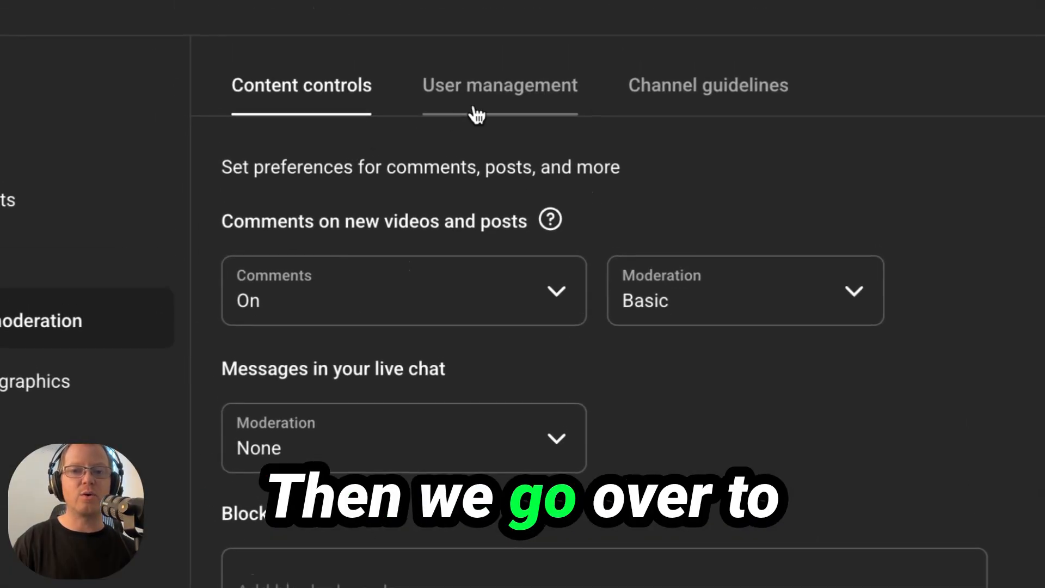
Step: Browse the moderators, channel guidelines, creator demographics and Agreements sections, then close Settings
left_click(492, 100)
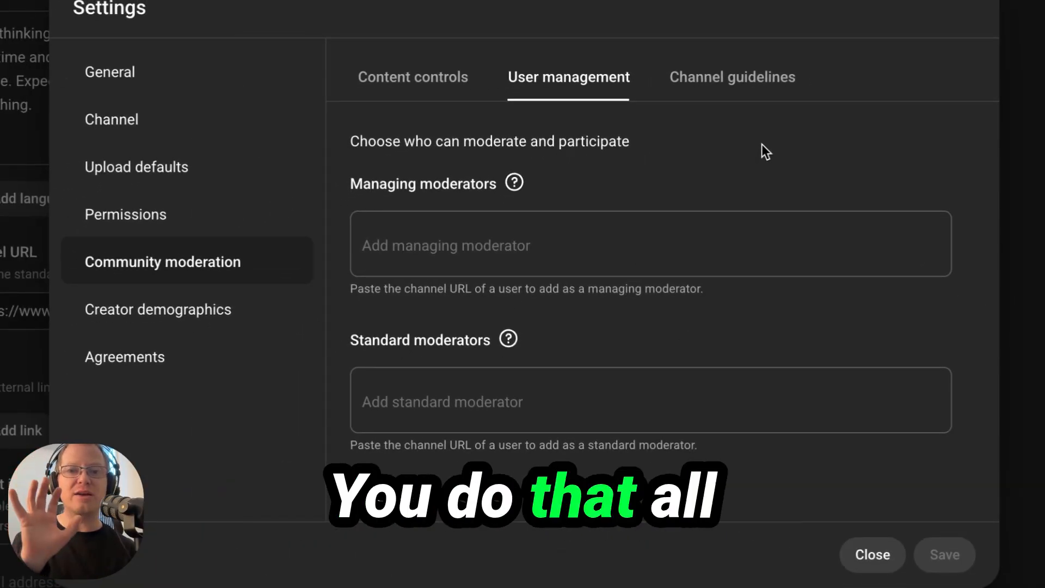
left_click(732, 77)
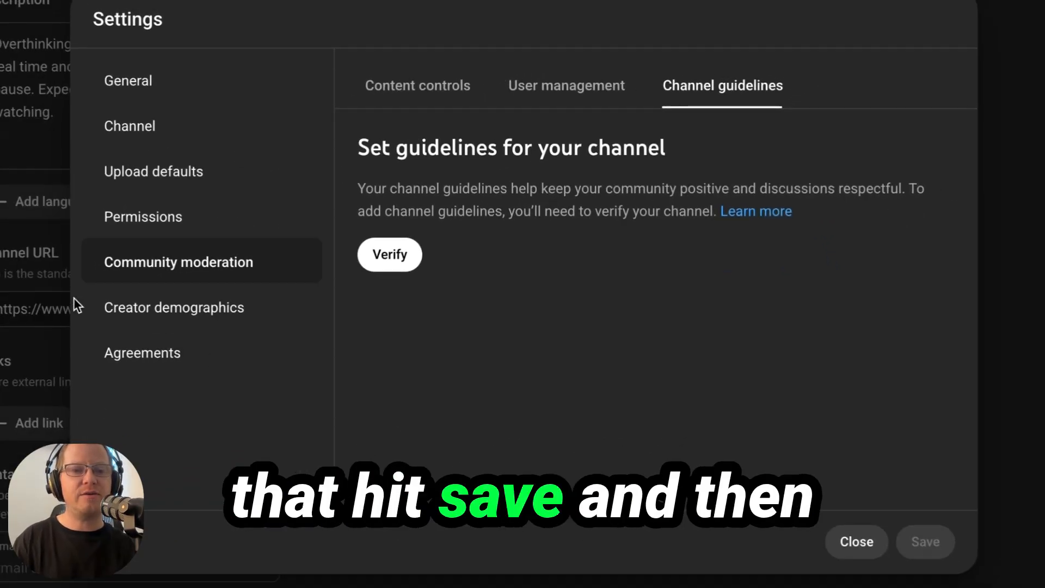
left_click(196, 319)
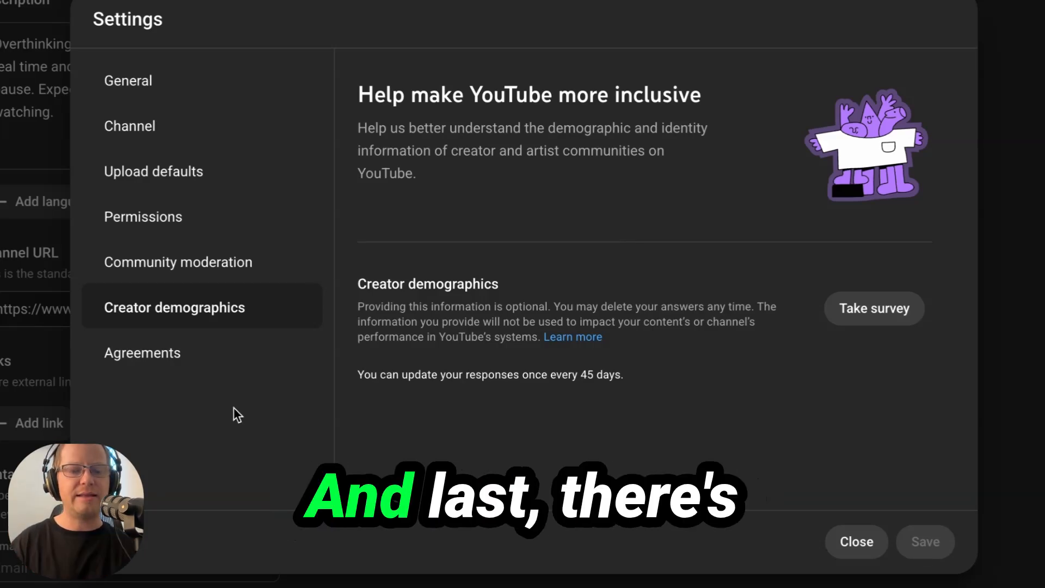
left_click(134, 365)
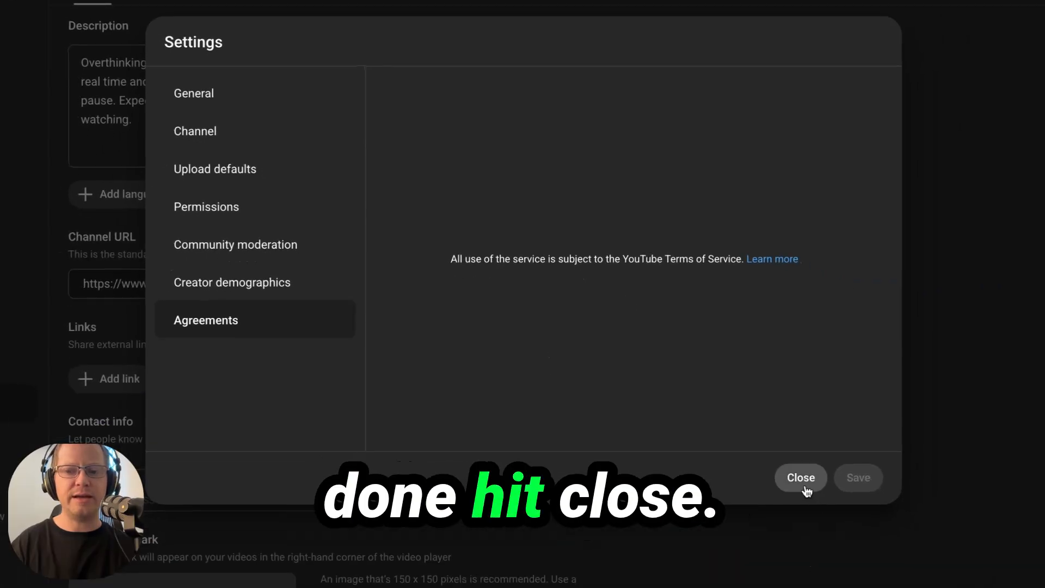
left_click(856, 541)
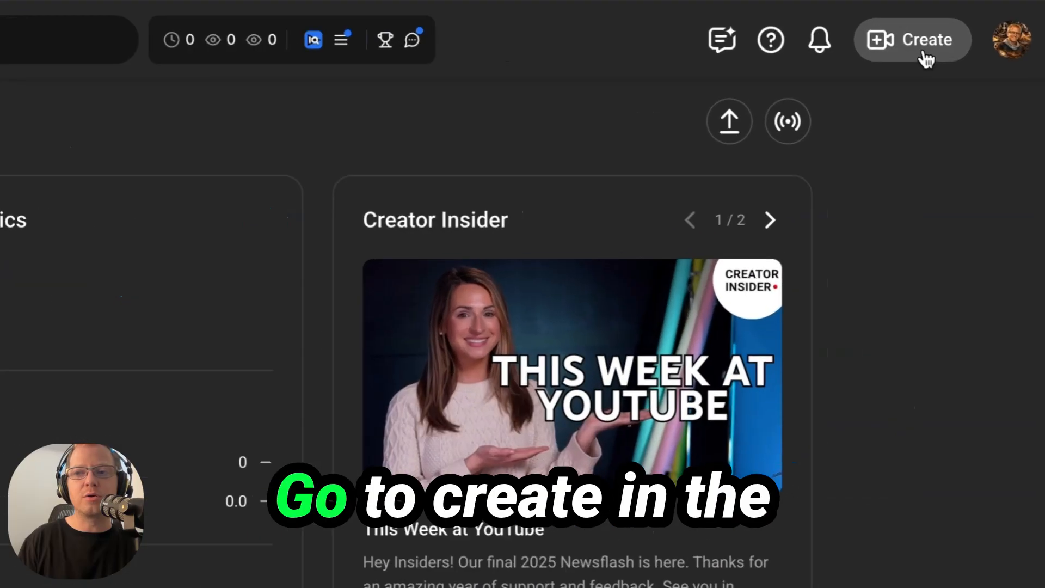
Step: Open the Create menu, briefly visit the livestreaming page, and reopen the Create menu
left_click(971, 46)
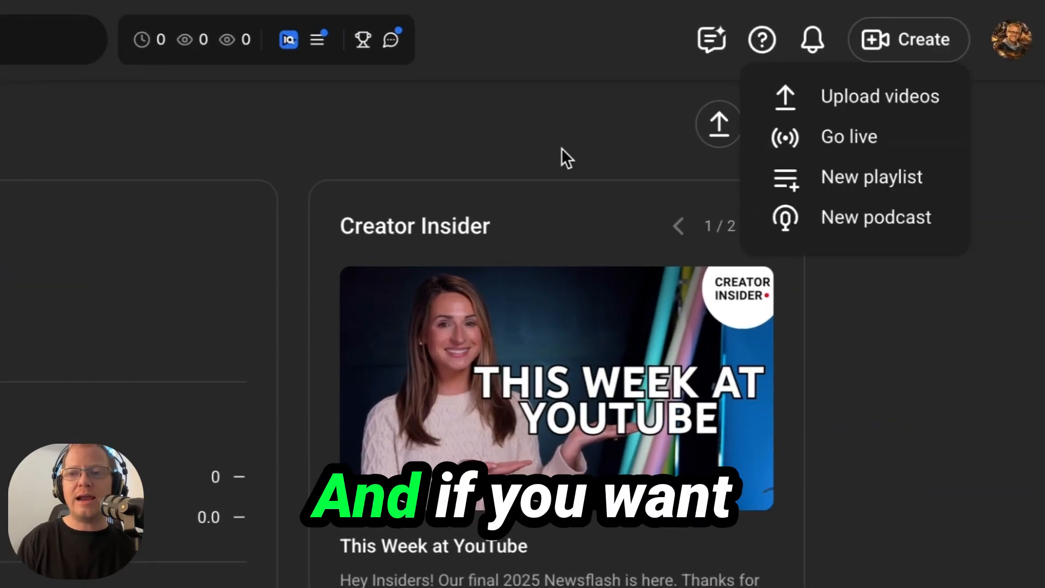
left_click(854, 143)
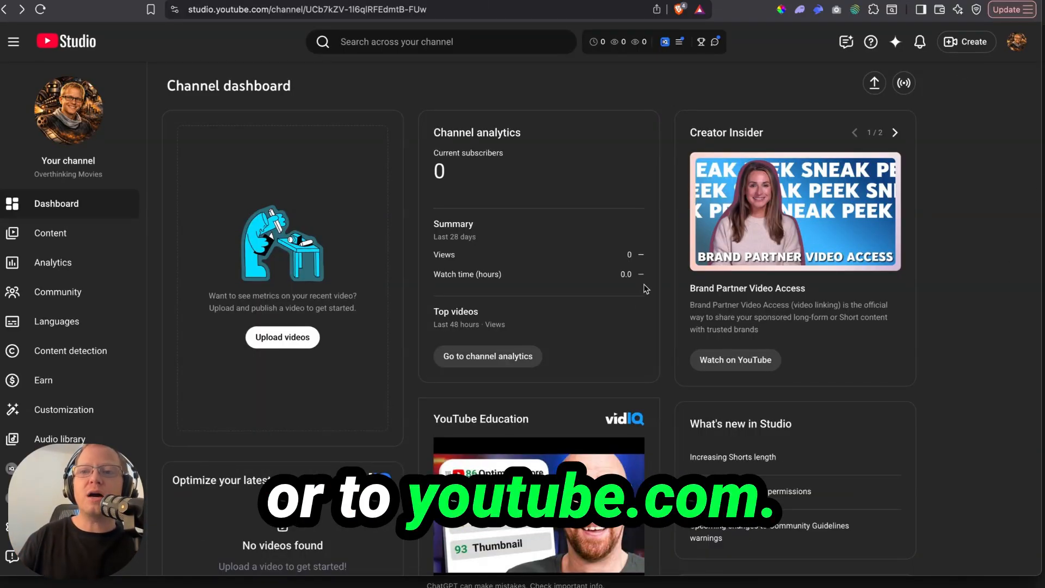
left_click(974, 48)
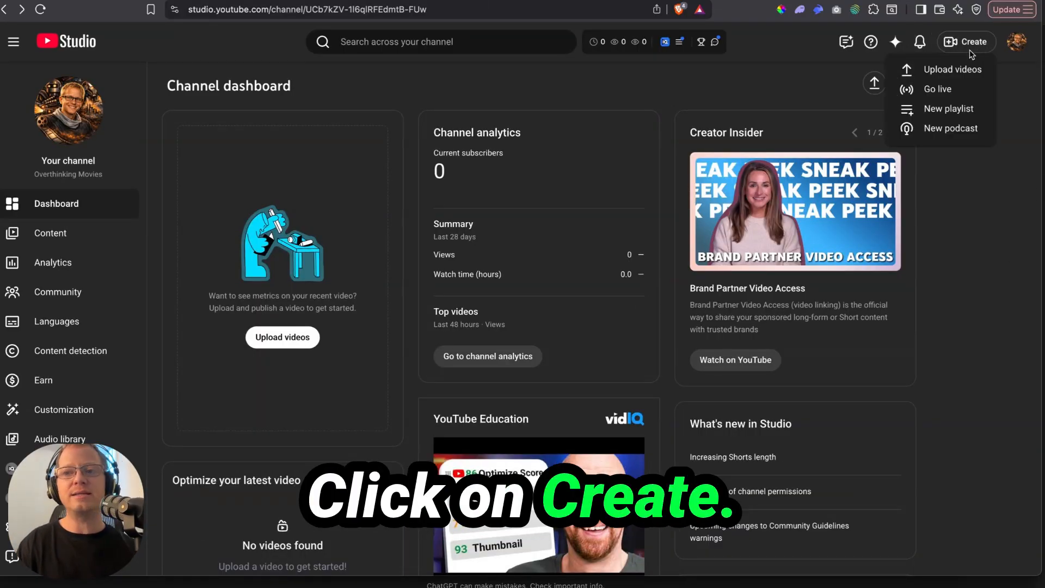
left_click(947, 89)
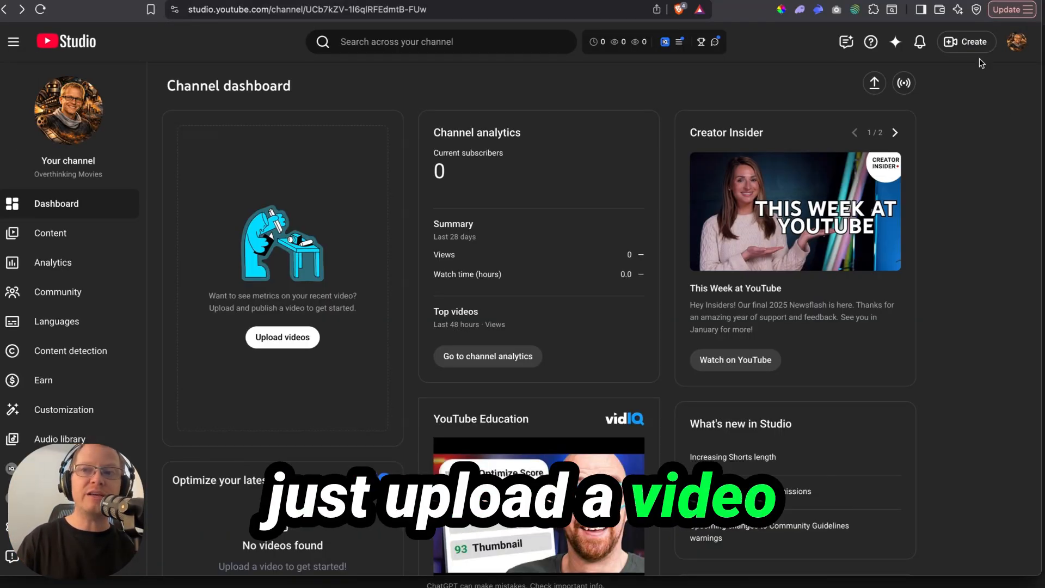
left_click(967, 48)
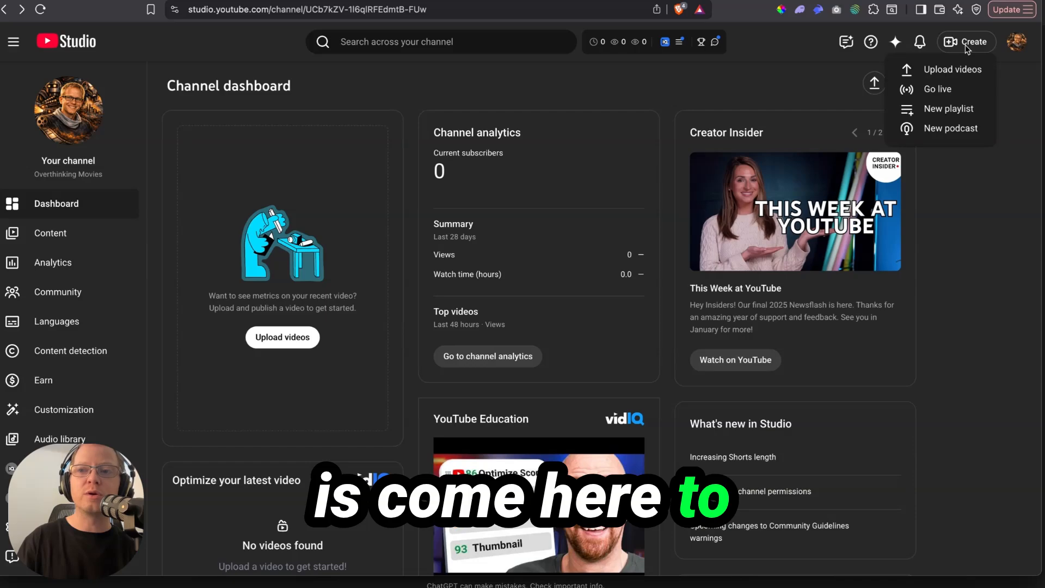
Step: Upload '1 - Most People Use AI Wrong.mp4' and trim its title to 'Most People Use AI Wrong'
left_click(950, 70)
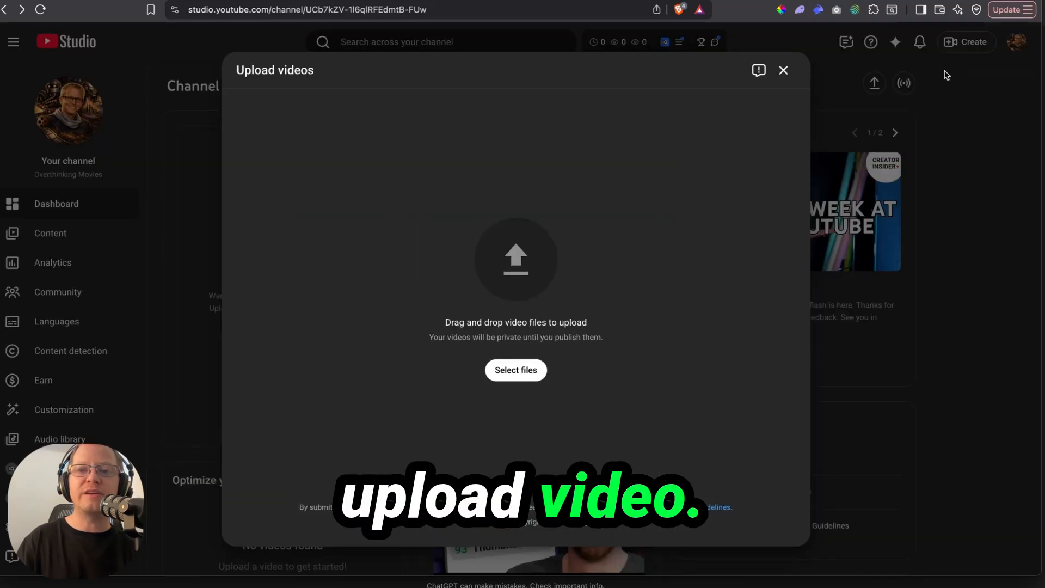
left_click_drag(1040, 305, 482, 194)
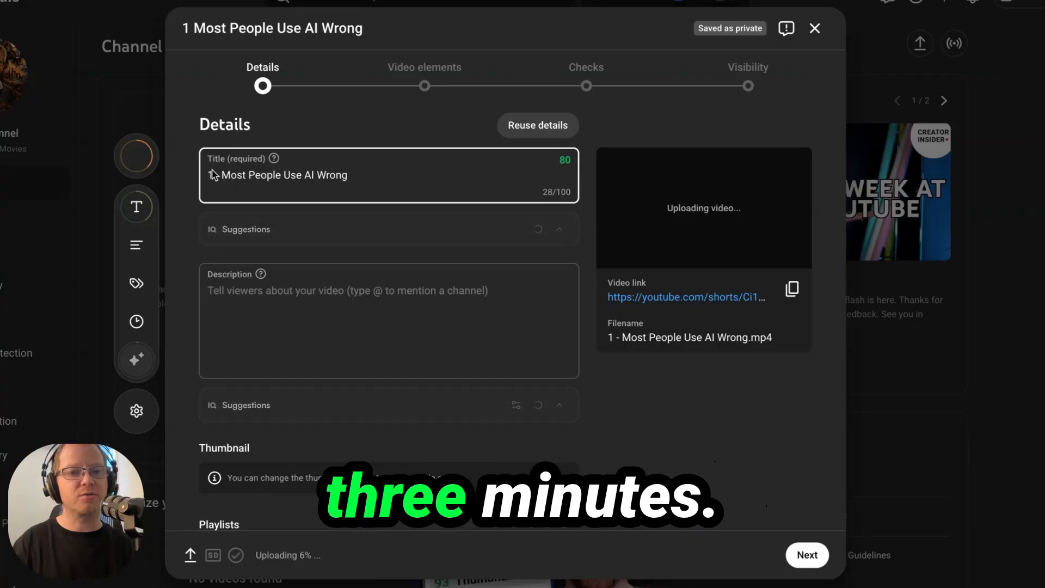
key("BackSpace")
key("BackSpace")
key("BackSpace")
key("BackSpace")
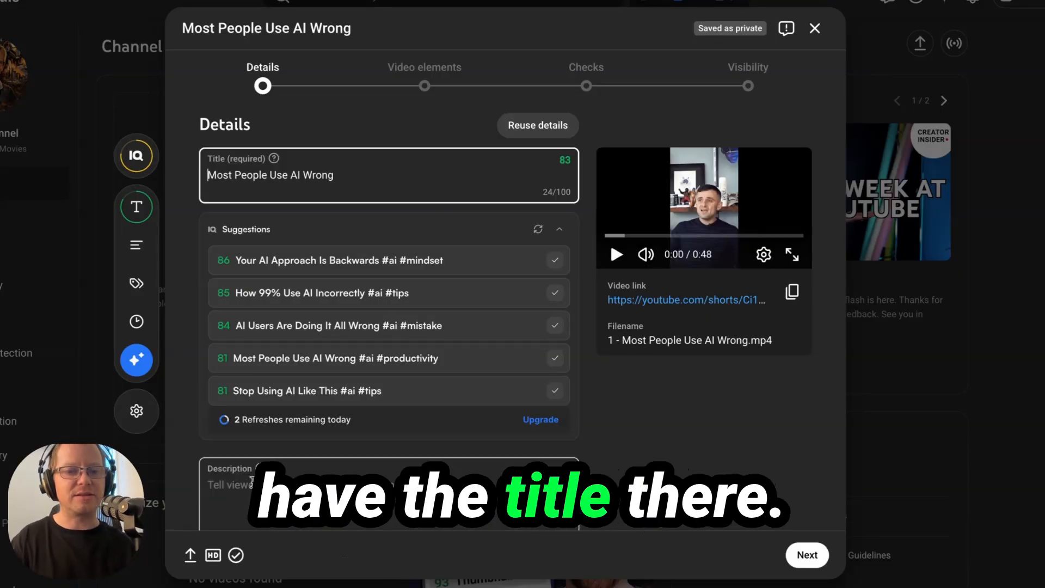
Step: Look over the description field and new playlist options without changing them
left_click(240, 472)
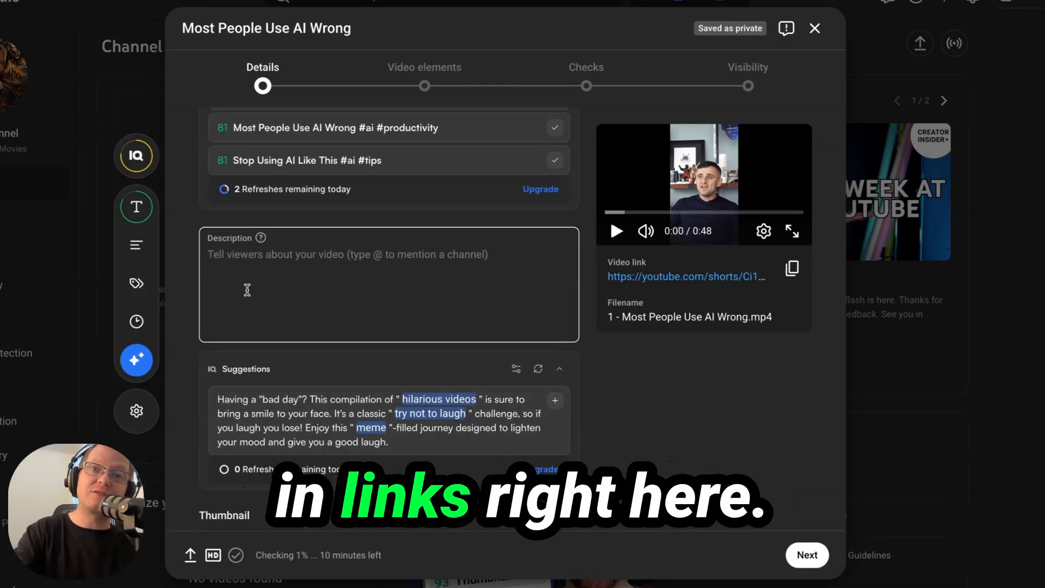
left_click(815, 29)
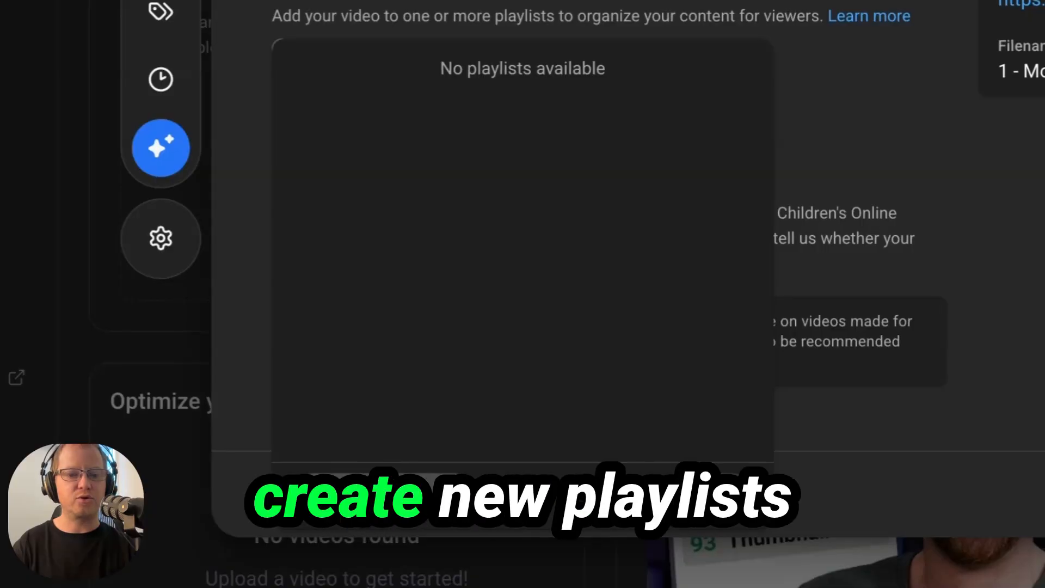
left_click(369, 450)
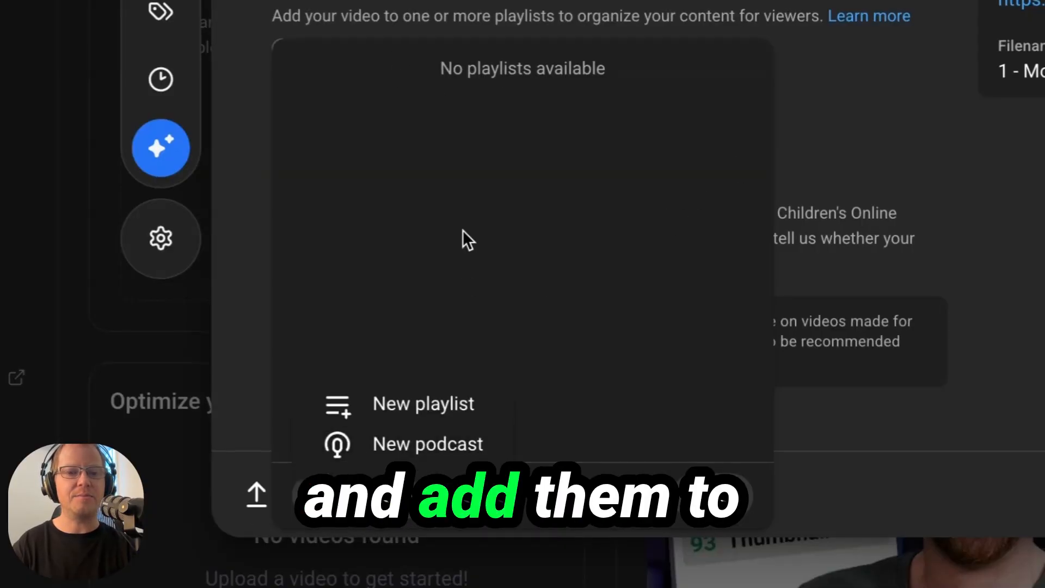
left_click(536, 240)
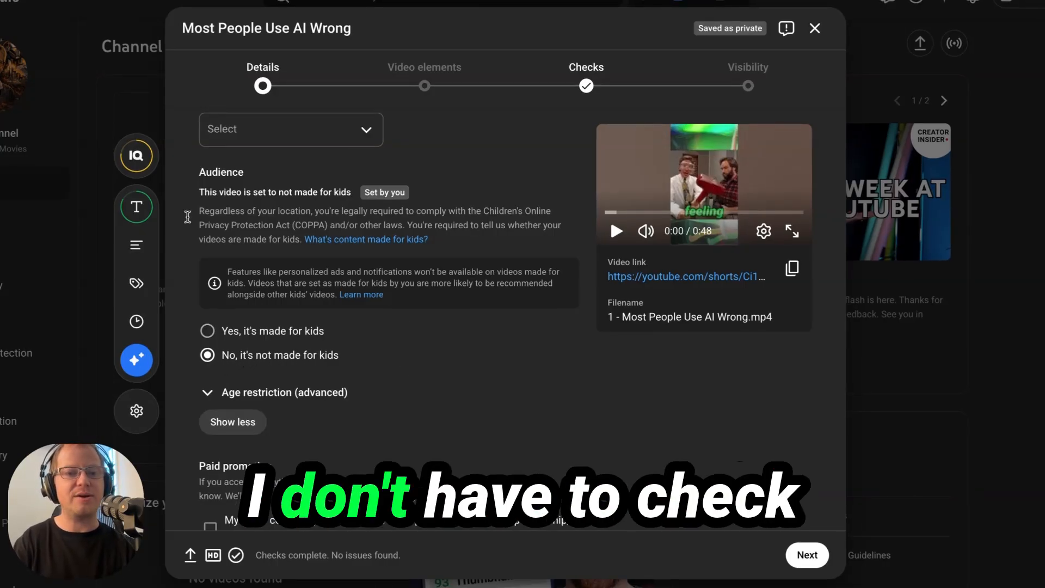
Step: Mark the Short as not altered content, check the inherited defaults, and continue to Video elements
scroll(497, 411, "down", 3)
scroll(497, 412, "down", 4)
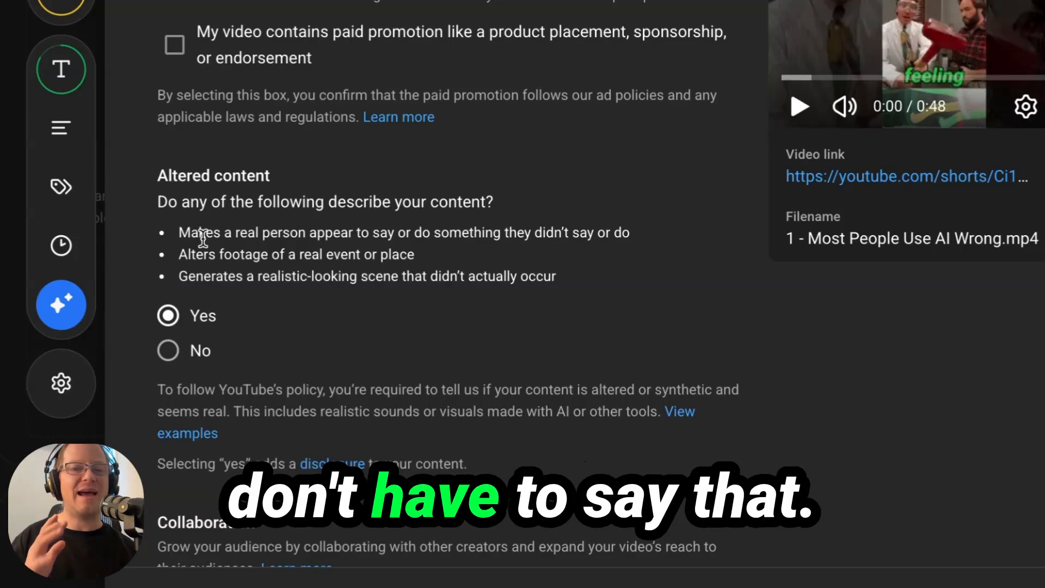
left_click(168, 351)
scroll(693, 345, "down", 6)
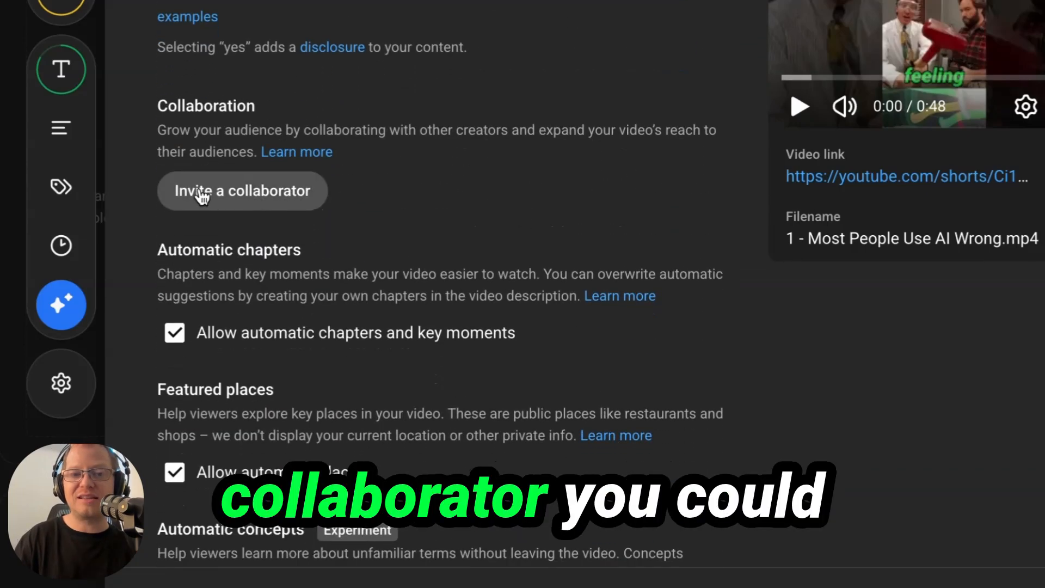
scroll(742, 312, "down", 7)
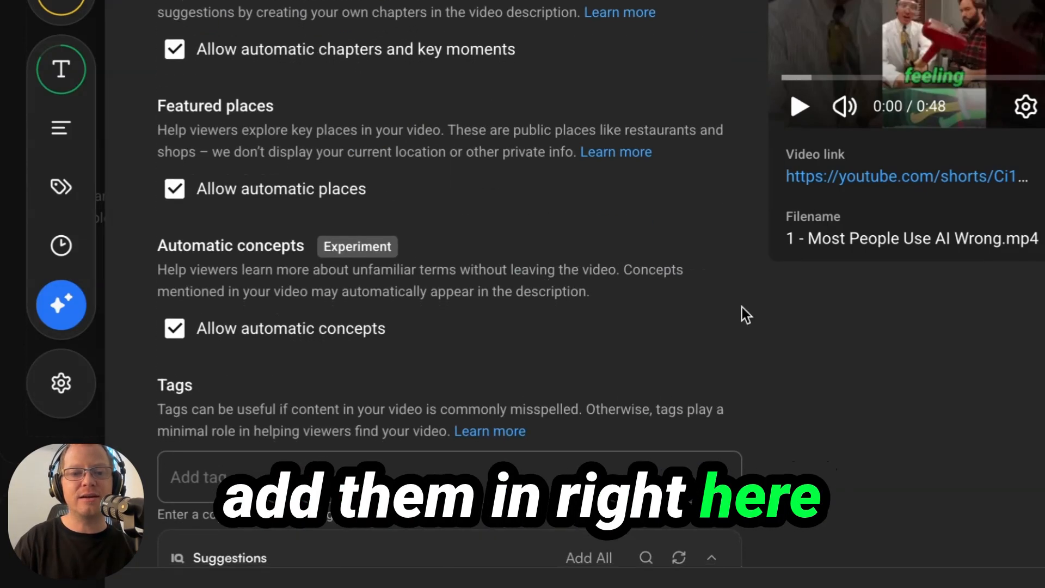
scroll(746, 315, "down", 2)
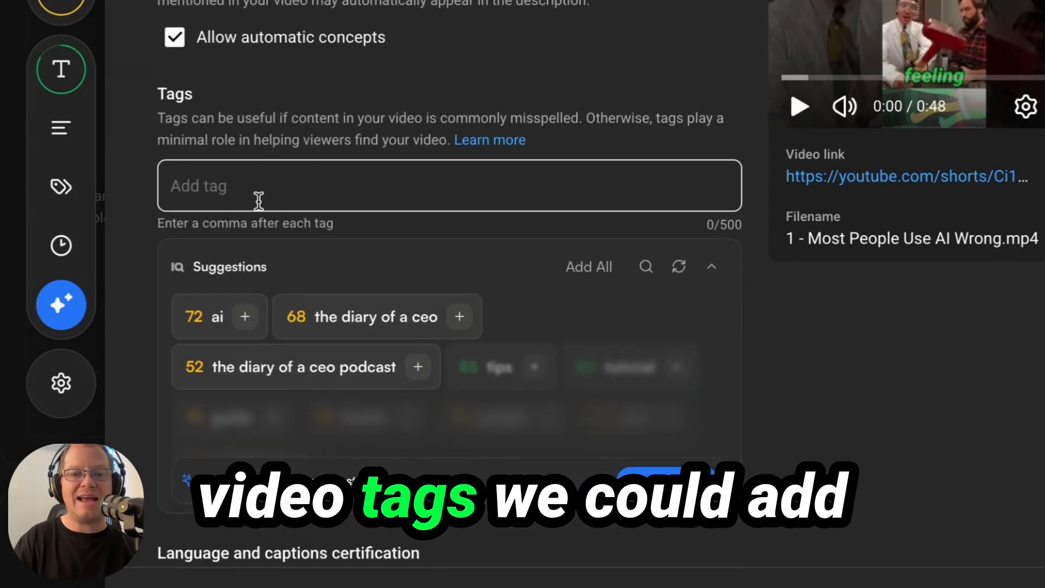
scroll(119, 201, "down", 7)
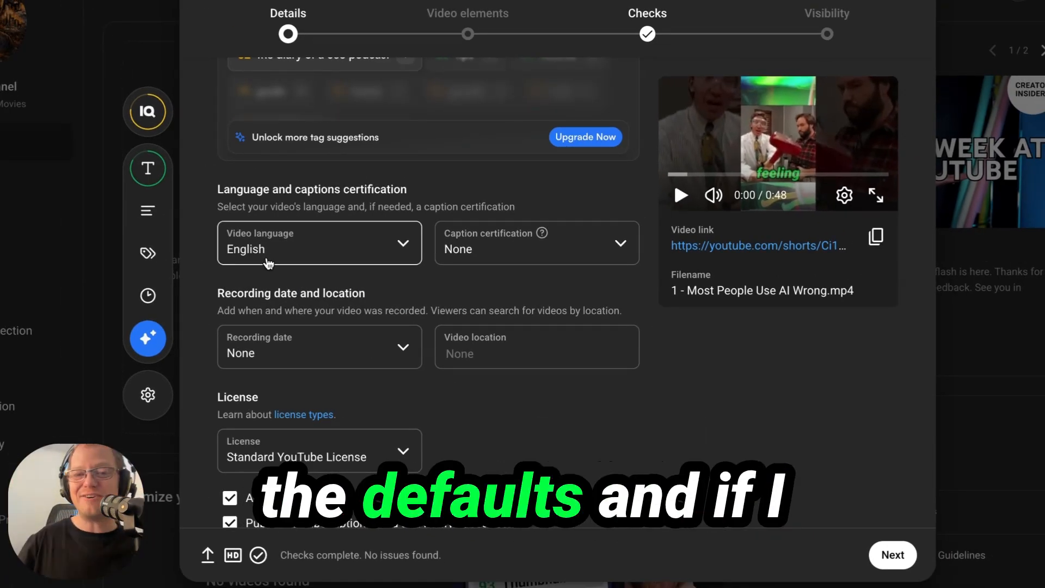
scroll(269, 264, "down", 1)
scroll(269, 256, "down", 10)
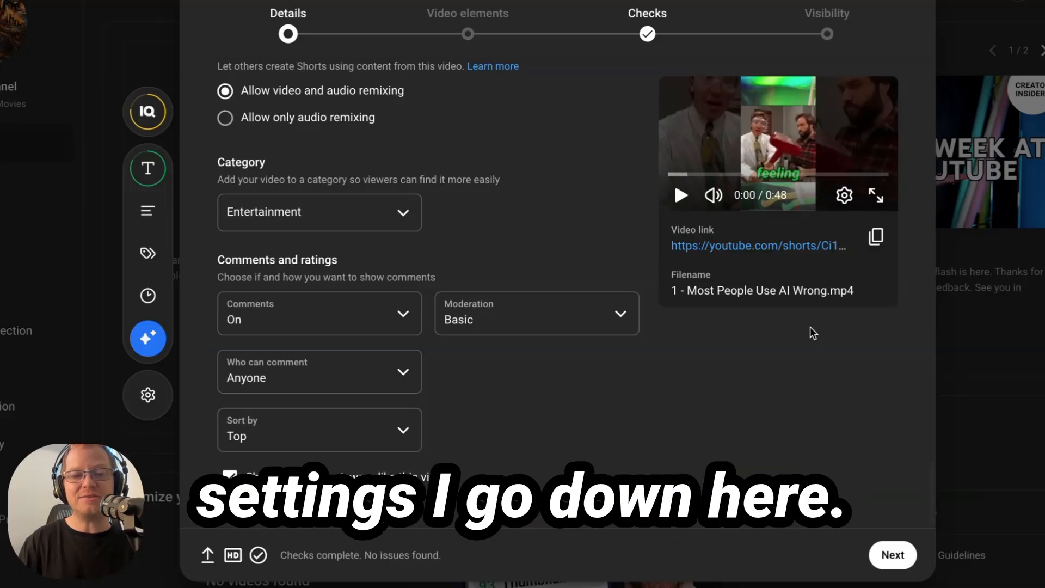
left_click(891, 567)
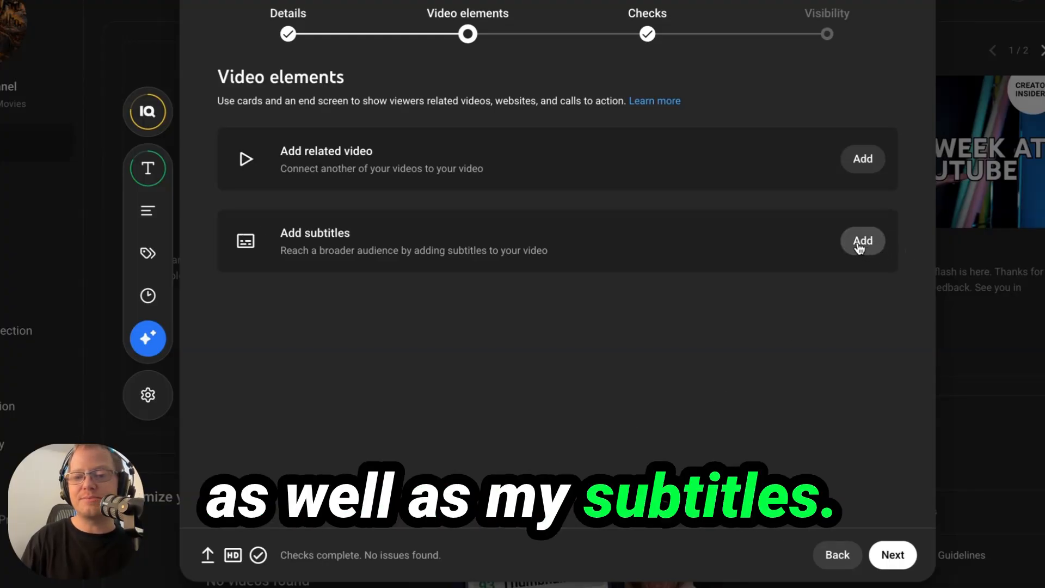
Step: Pass Video elements and the no-issues copyright check to reach Visibility
left_click(895, 566)
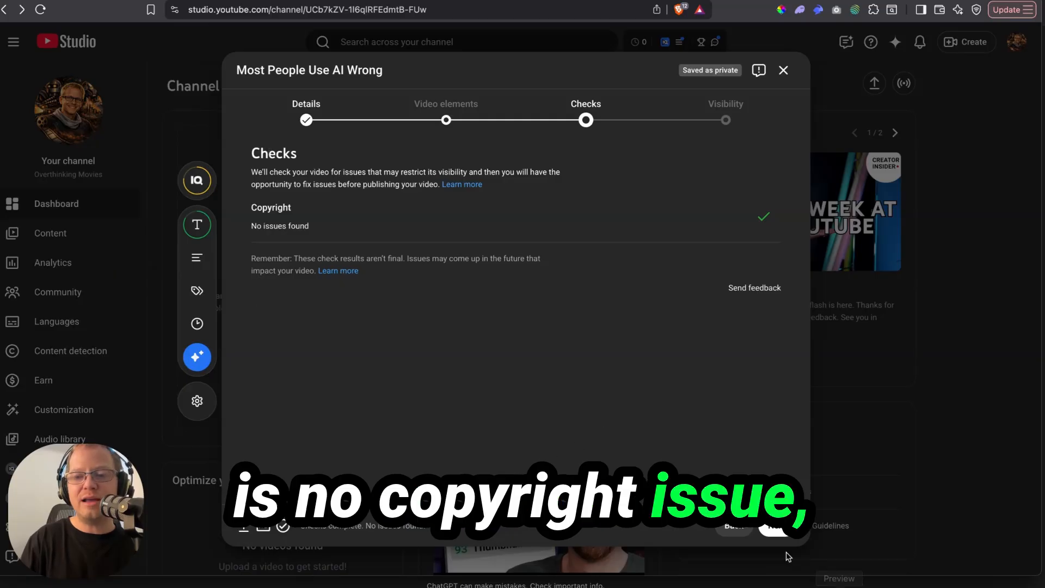
left_click(776, 526)
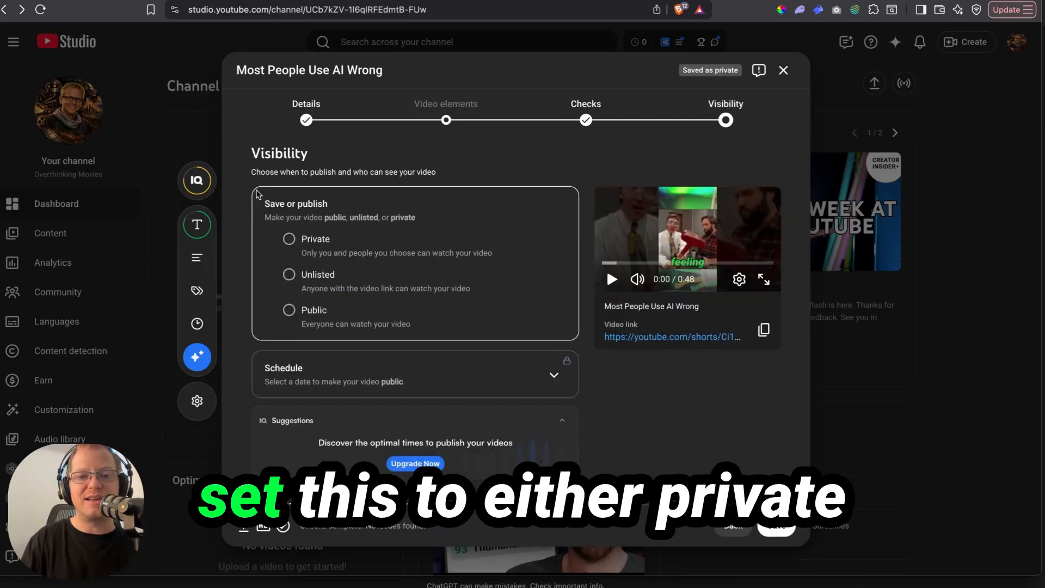